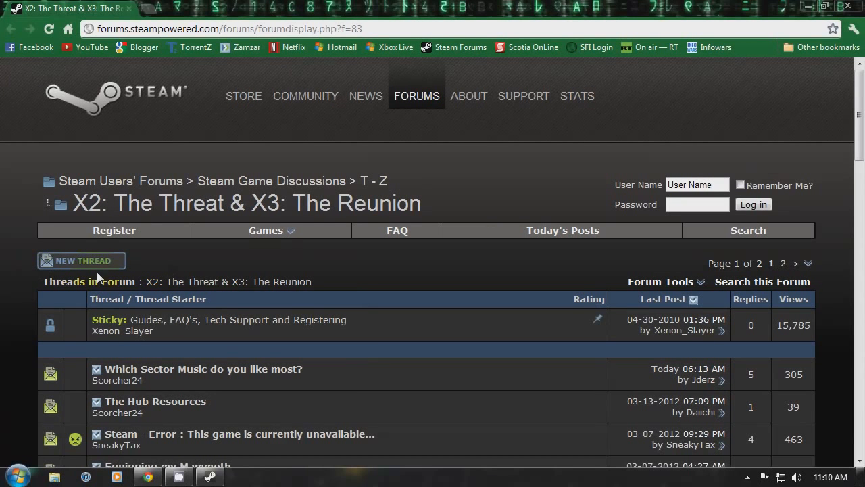
# Find and open the thread "SOLVED: X:BTF Freezes/audio loops at end of tutorial/first coms screen..." and view its first post.
pyautogui.scroll(-3, 17, 272)
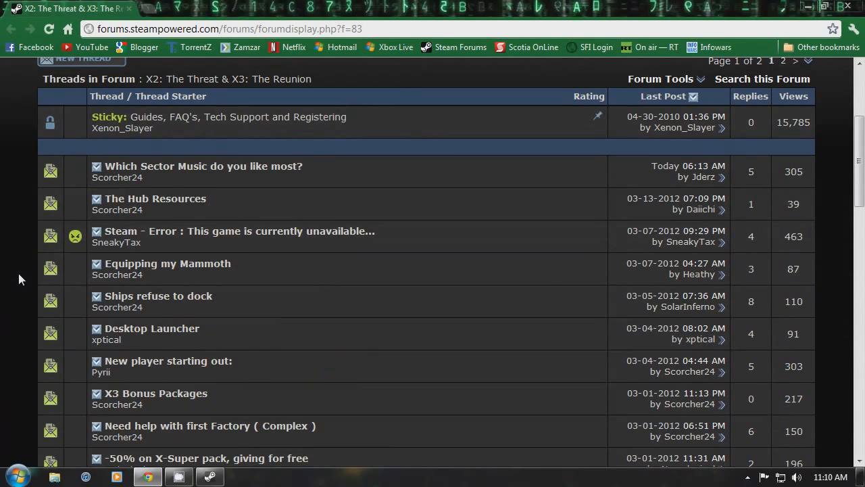
pyautogui.scroll(-2, 19, 279)
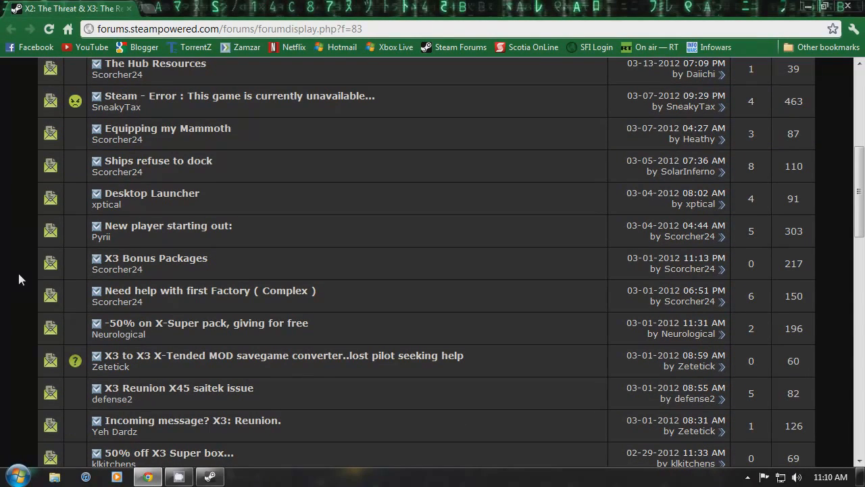
pyautogui.scroll(-4, 19, 279)
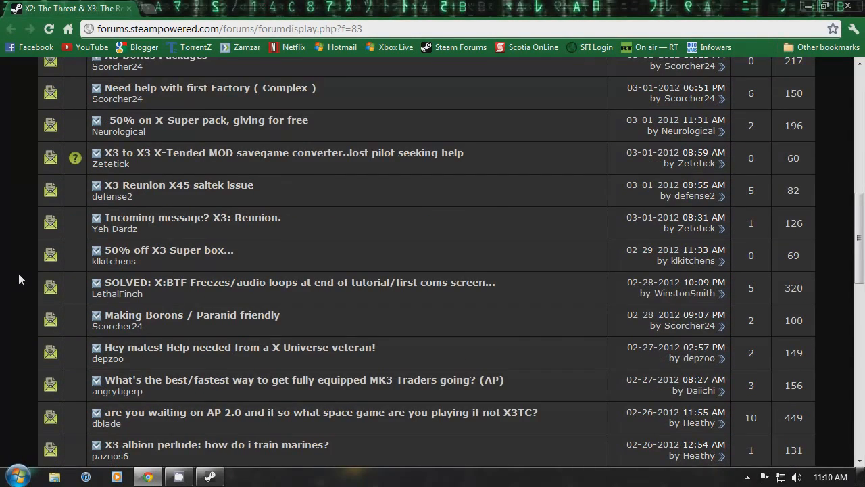
pyautogui.scroll(-1, 19, 278)
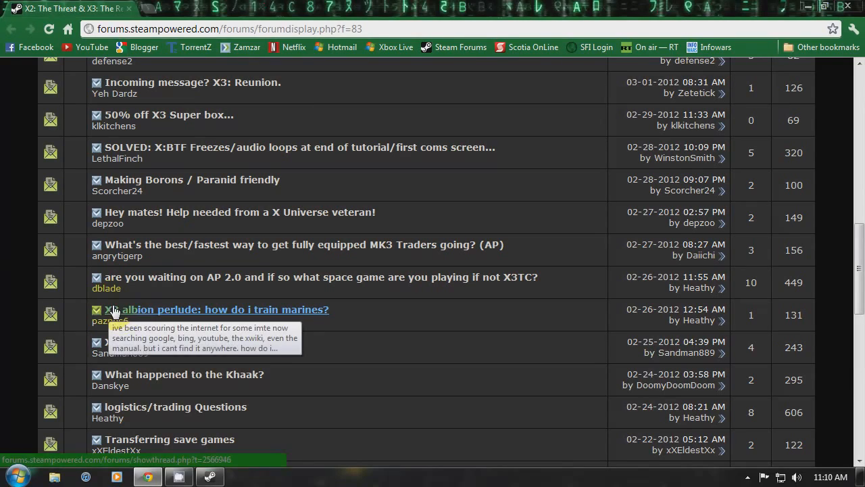
pyautogui.scroll(1, 22, 307)
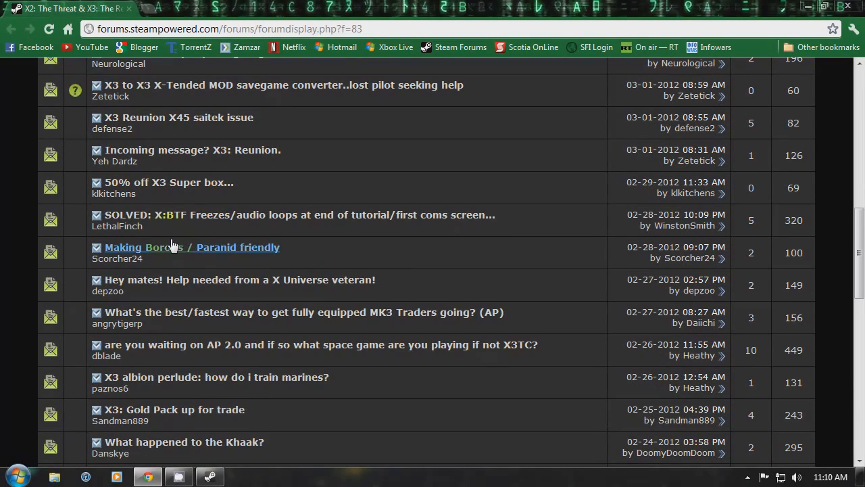
pyautogui.click(205, 215)
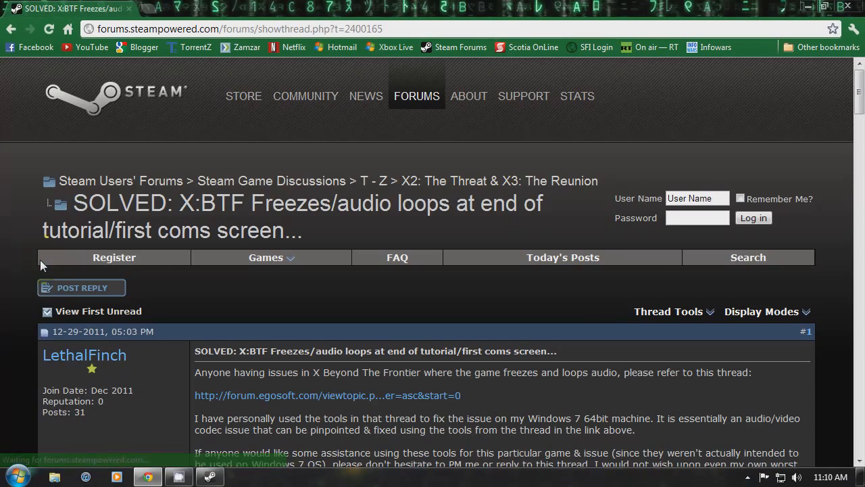
pyautogui.scroll(-2, 40, 260)
pyautogui.scroll(-2, 40, 260)
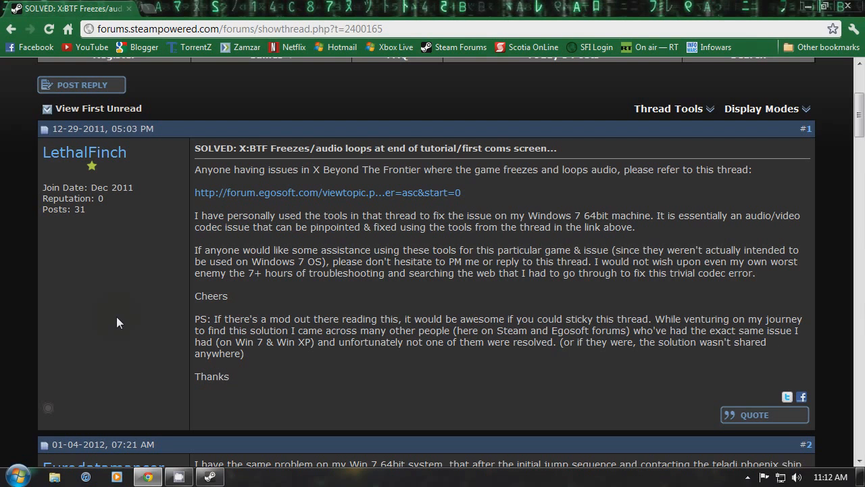
# Switch to Steam, view X: Beyond the Frontier in the game library, and close the Steam window.
pyautogui.click(209, 477)
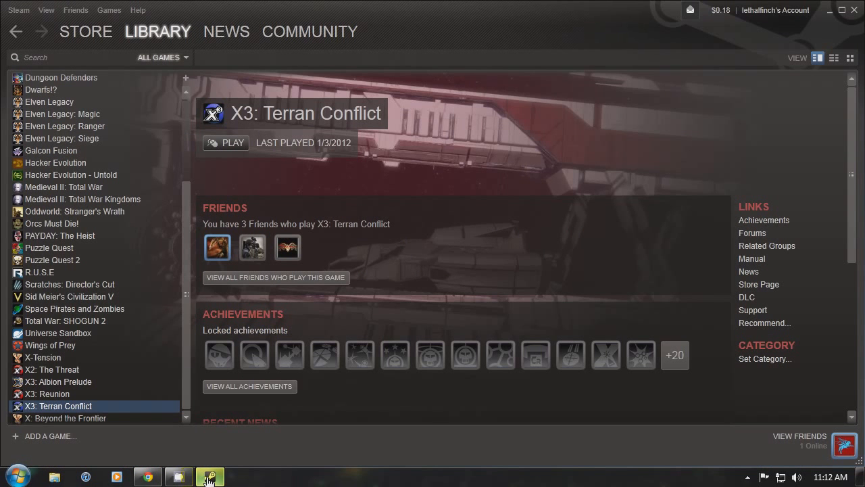
pyautogui.click(60, 418)
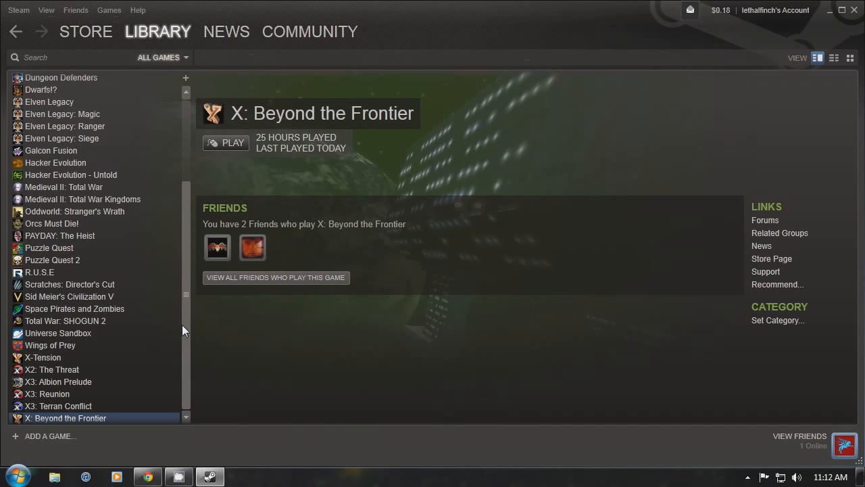
pyautogui.moveTo(185, 346); pyautogui.dragTo(190, 370)
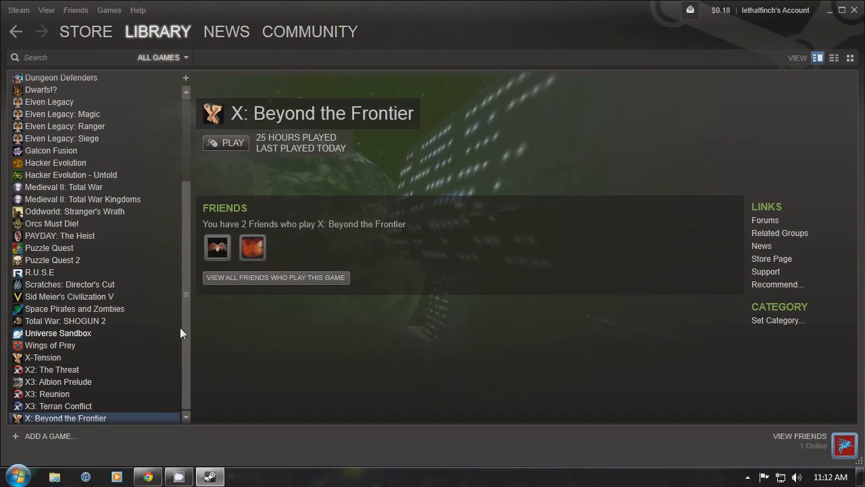
pyautogui.moveTo(184, 338); pyautogui.dragTo(177, 381)
pyautogui.click(855, 9)
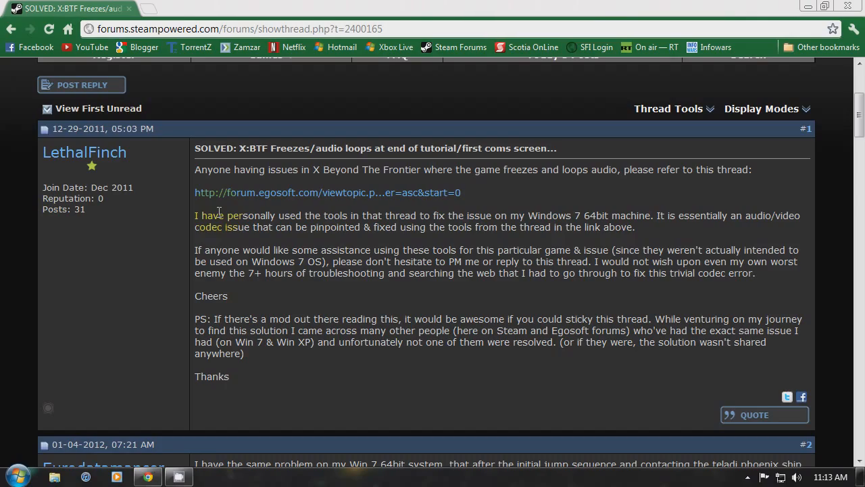
# Skim the solved thread's posts for the description of the freeze and the advice on codec priorities.
pyautogui.scroll(3, 143, 330)
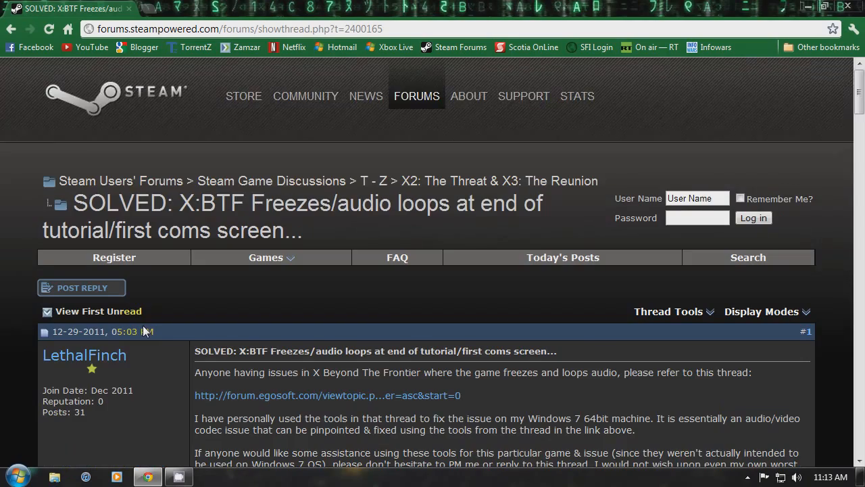
pyautogui.scroll(-15, 143, 326)
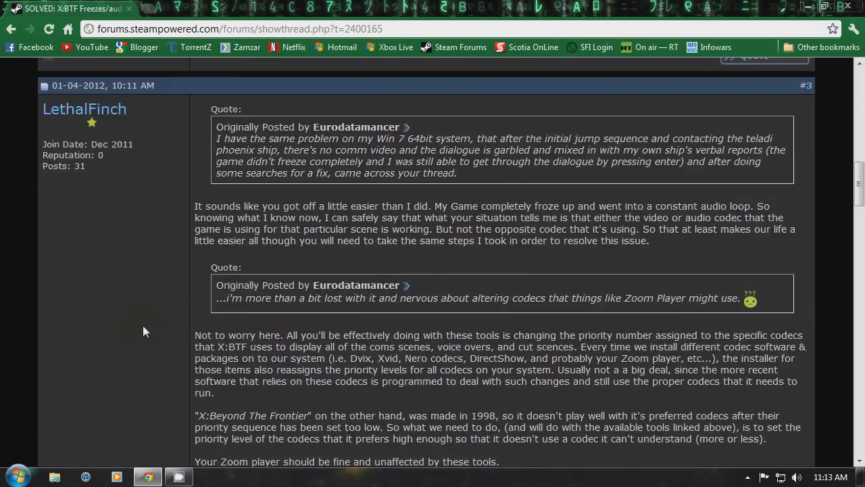
pyautogui.scroll(-20, 142, 326)
pyautogui.scroll(-10, 142, 325)
pyautogui.scroll(20, 143, 325)
pyautogui.scroll(20, 143, 325)
pyautogui.scroll(-8, 142, 325)
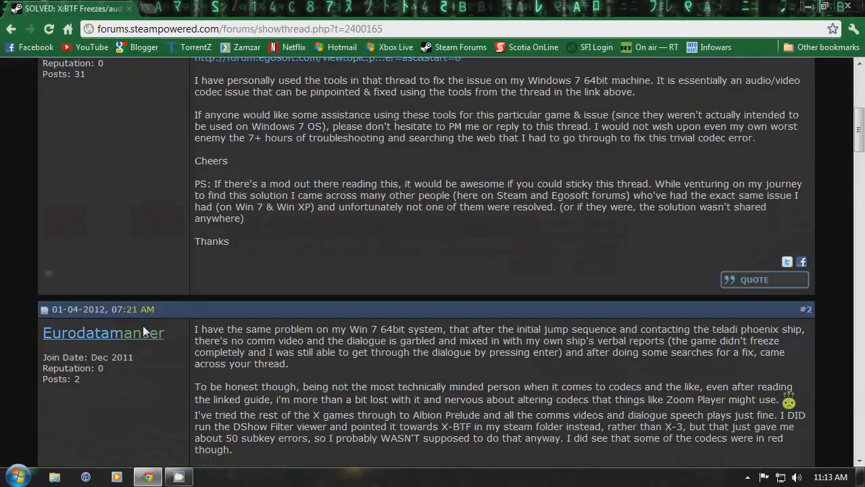
pyautogui.scroll(5, 143, 325)
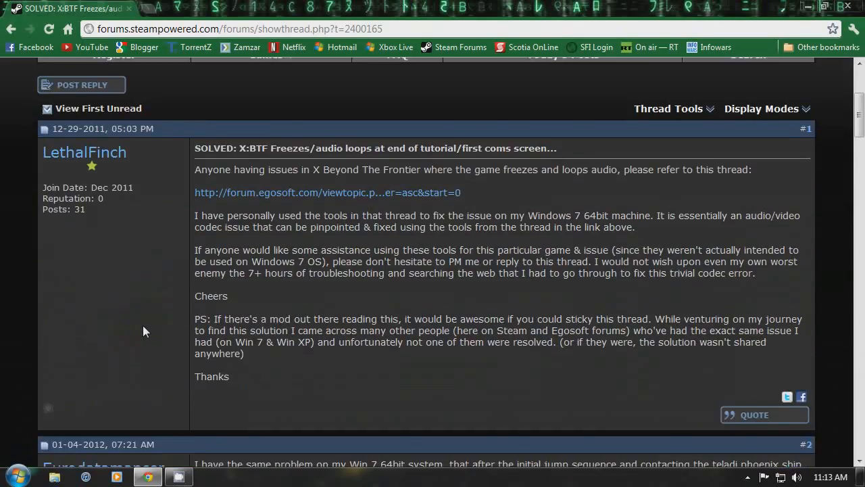
pyautogui.scroll(-6, 143, 326)
pyautogui.scroll(4, 143, 326)
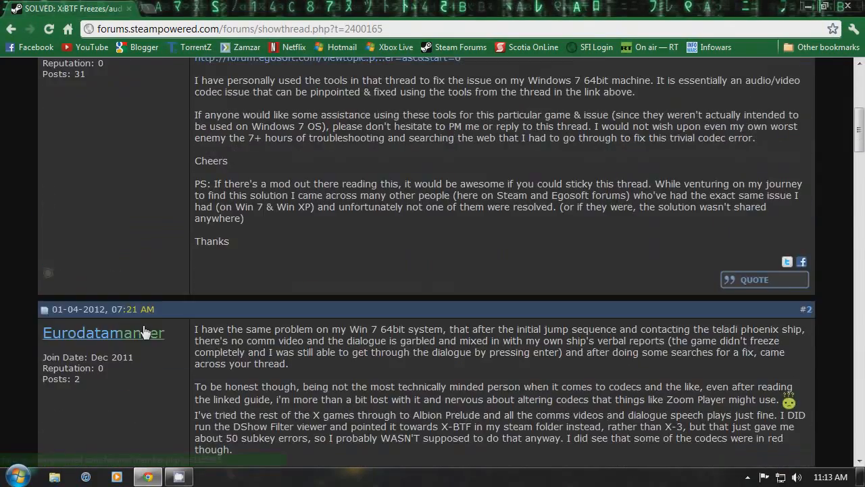
pyautogui.scroll(4, 143, 325)
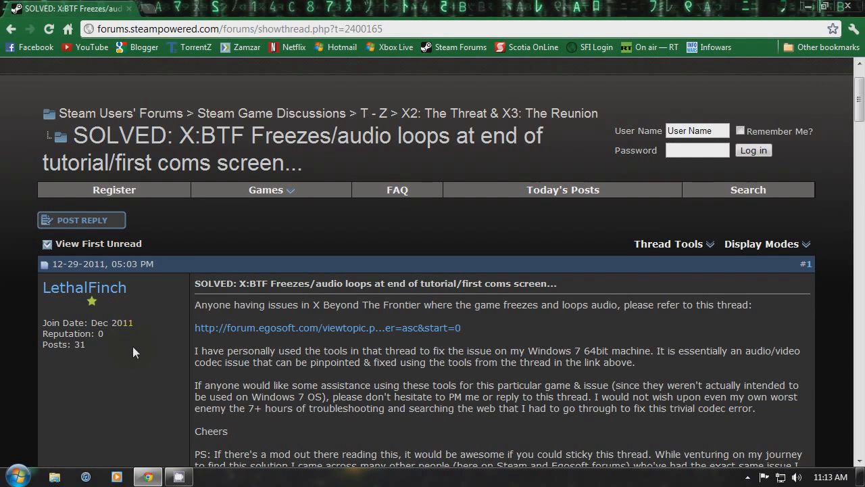
# Open the forum.egosoft.com link from the thread's first post and bring the egosoft topic to the front.
pyautogui.scroll(-1, 133, 346)
pyautogui.click(275, 264)
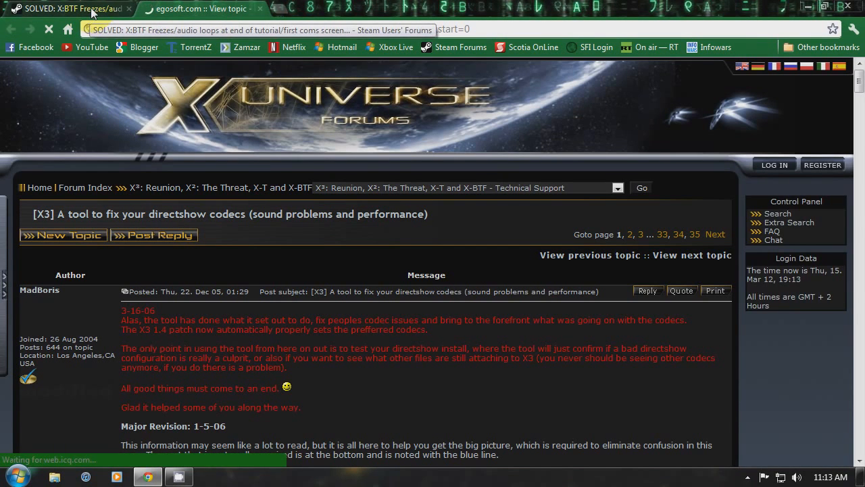
pyautogui.click(90, 9)
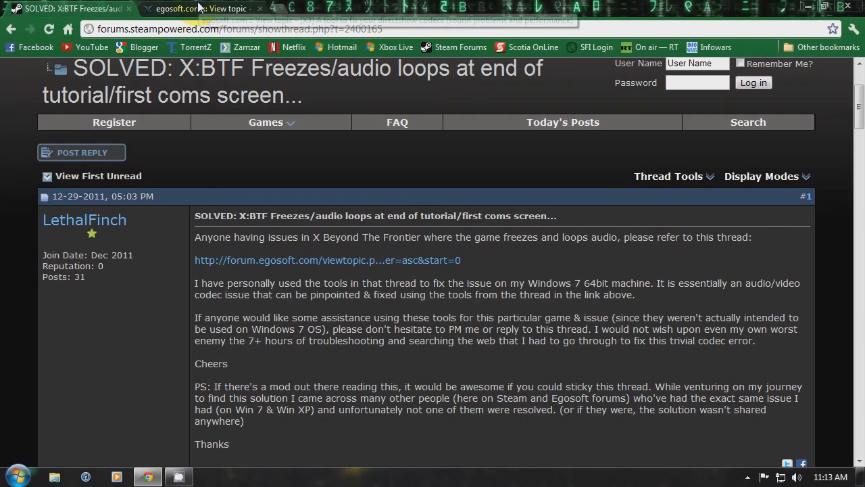
pyautogui.hotkey('ctrl', 'Tab')
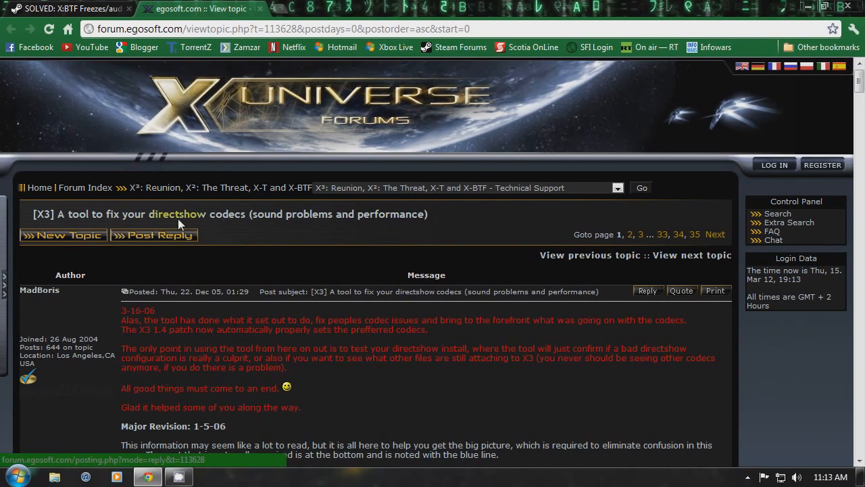
# Examine the title and introductory sections of the egosoft topic about the tool for fixing DirectShow codecs.
pyautogui.scroll(-1, 140, 193)
pyautogui.scroll(1, 140, 190)
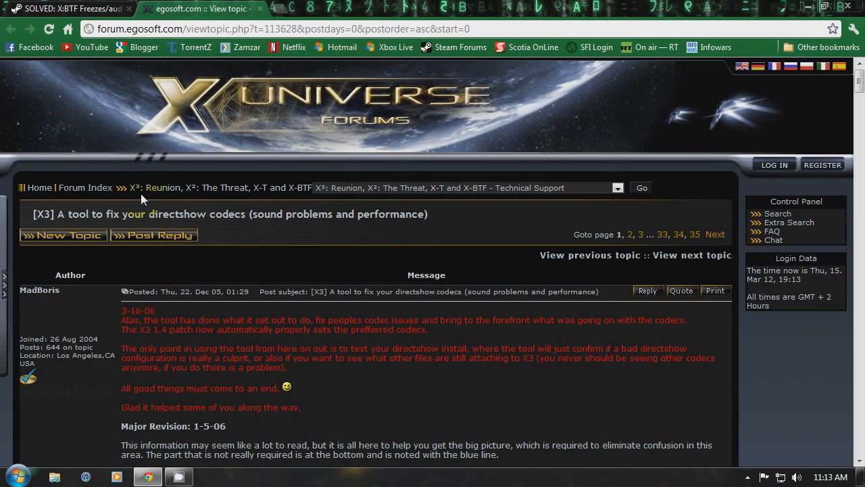
pyautogui.scroll(-1, 204, 199)
pyautogui.scroll(1, 204, 199)
pyautogui.scroll(-3, 203, 199)
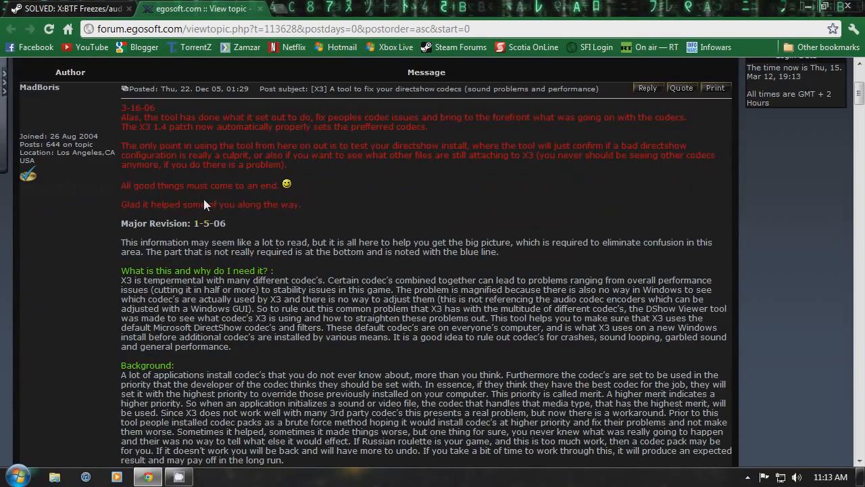
pyautogui.scroll(-6, 203, 199)
pyautogui.scroll(4, 203, 198)
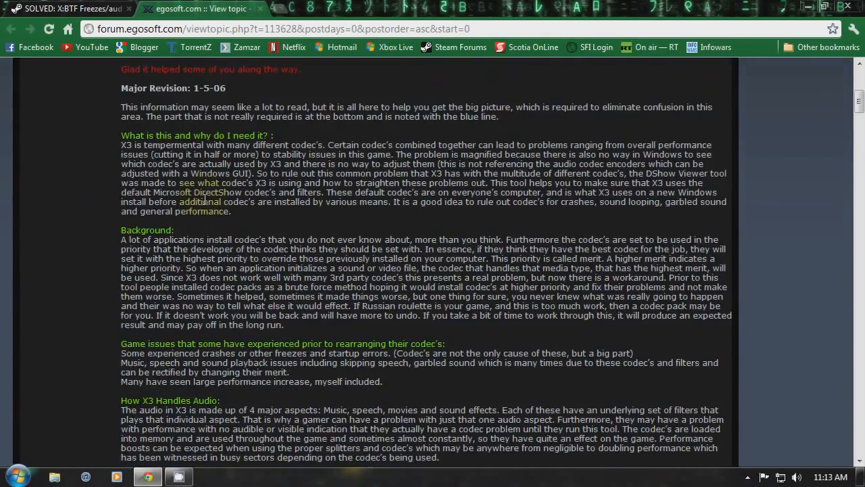
pyautogui.scroll(2, 203, 199)
pyautogui.scroll(2, 204, 199)
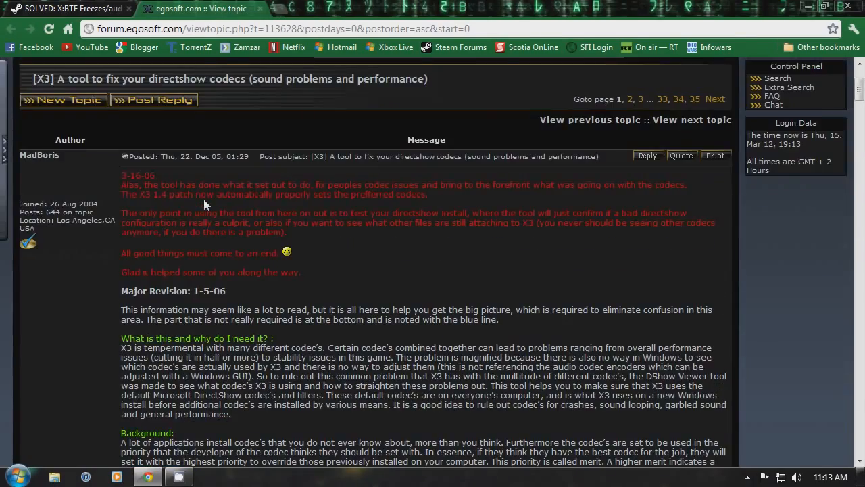
pyautogui.scroll(1, 204, 199)
pyautogui.scroll(-5, 203, 199)
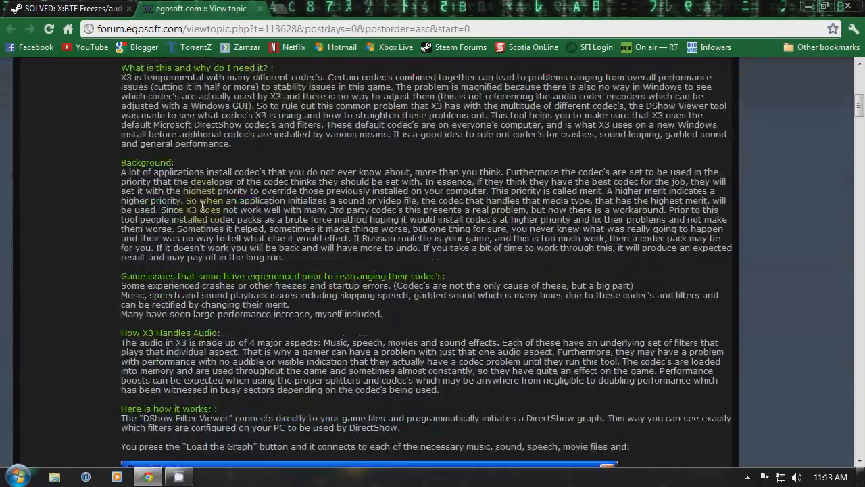
pyautogui.scroll(-20, 203, 199)
pyautogui.scroll(20, 181, 218)
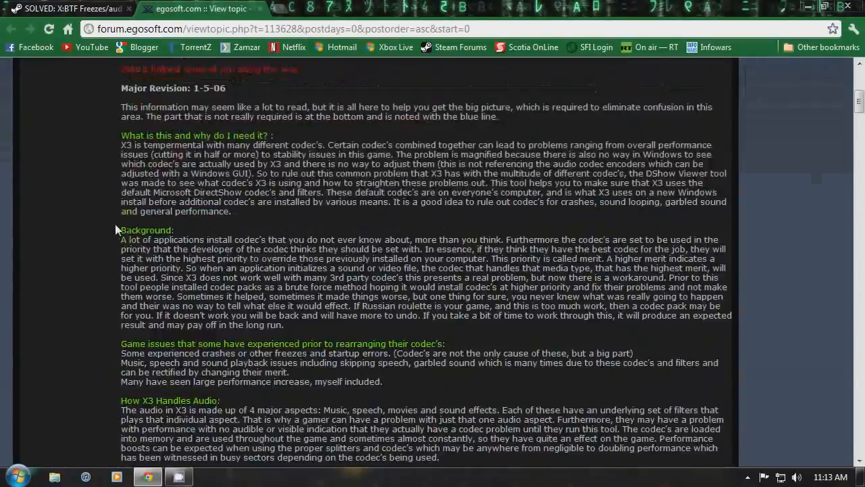
pyautogui.scroll(5, 115, 229)
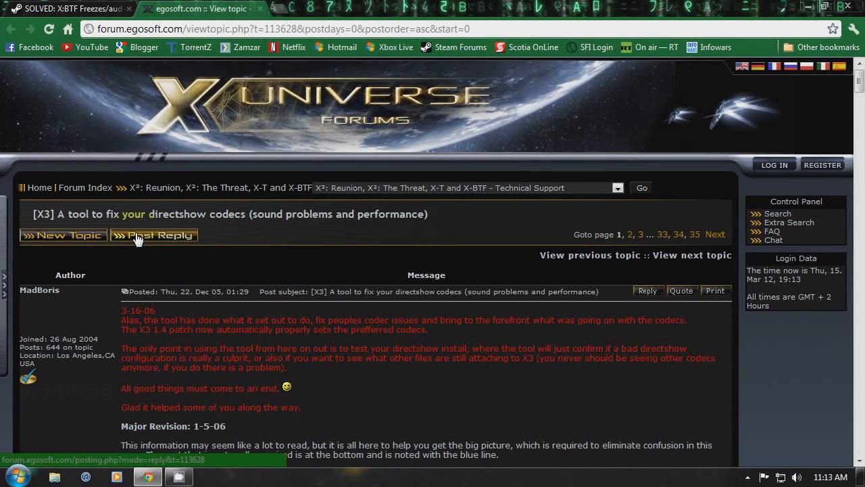
pyautogui.scroll(-5, 135, 238)
pyautogui.scroll(3, 135, 237)
pyautogui.scroll(-4, 135, 238)
pyautogui.scroll(6, 135, 238)
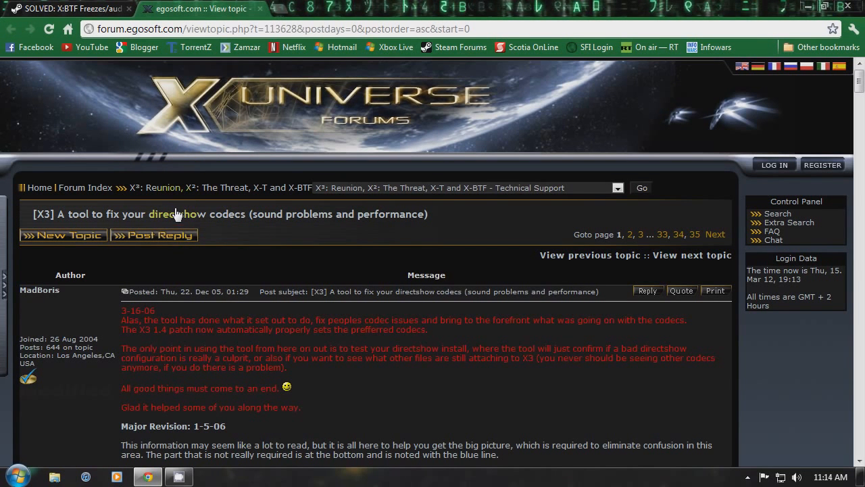
# Examine the egosoft topic's explanation of the Codec Adjusting window, DirectShow Filter Manager merits, and summary of instructions.
pyautogui.scroll(-3, 53, 222)
pyautogui.scroll(-10, 53, 222)
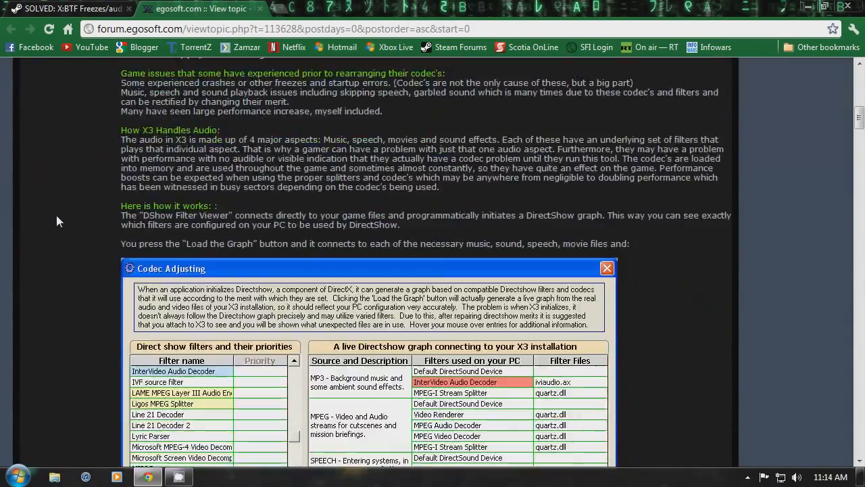
pyautogui.scroll(3, 57, 221)
pyautogui.scroll(1, 57, 221)
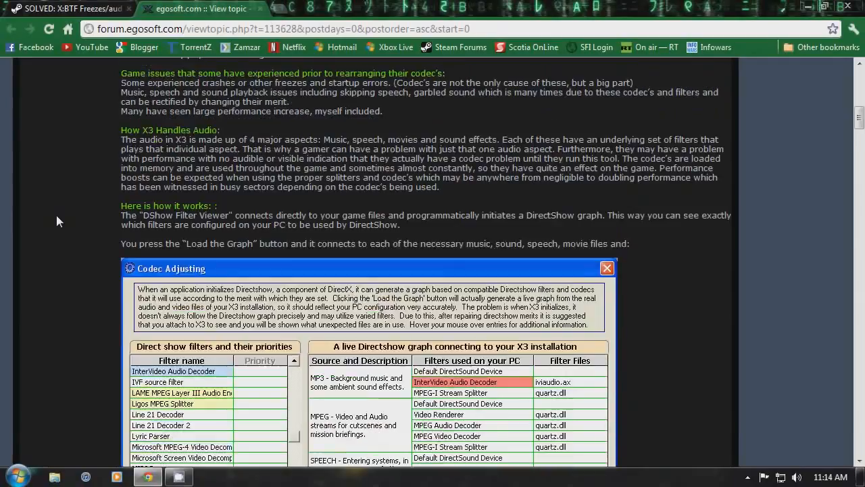
pyautogui.scroll(-2, 56, 221)
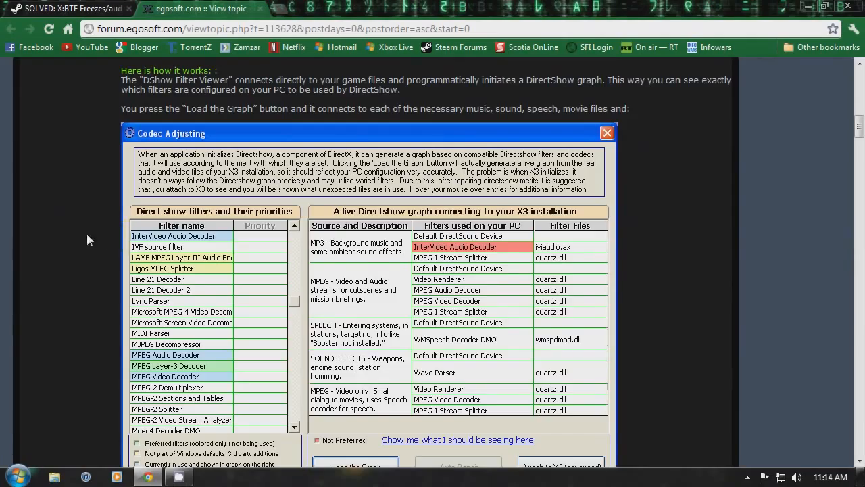
pyautogui.scroll(-2, 86, 232)
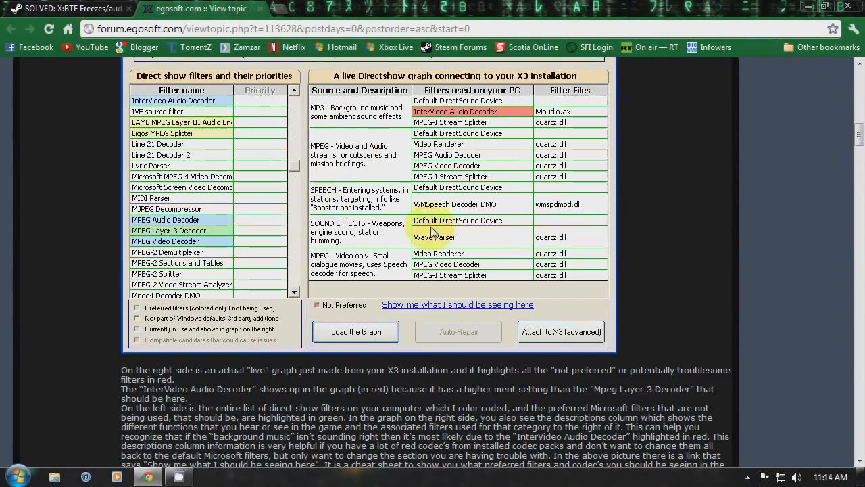
pyautogui.scroll(-7, 267, 155)
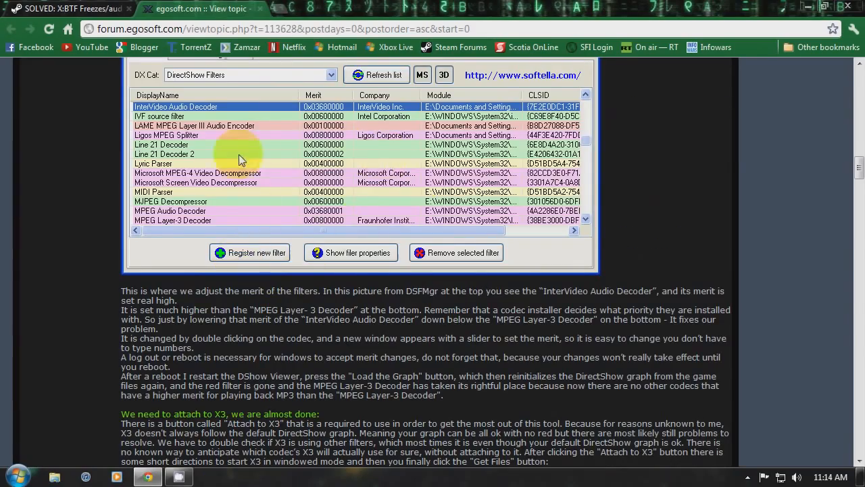
pyautogui.scroll(-6, 238, 154)
pyautogui.scroll(-7, 356, 204)
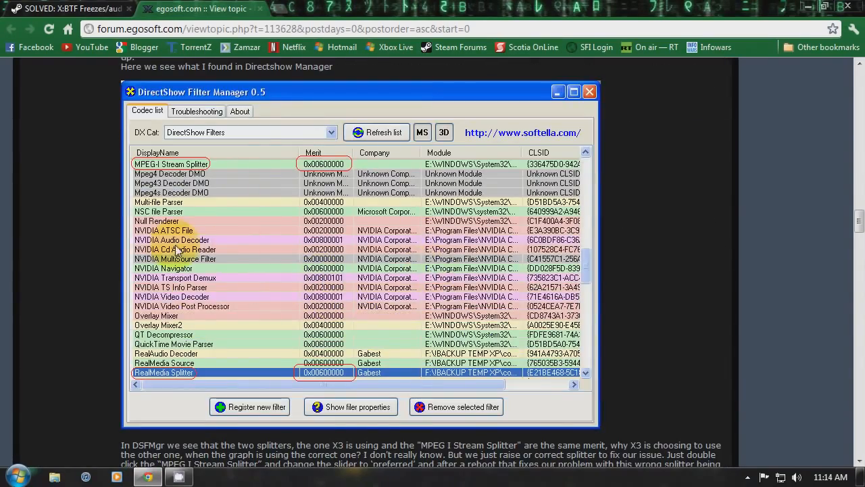
pyautogui.scroll(-2, 176, 247)
pyautogui.scroll(-4, 101, 199)
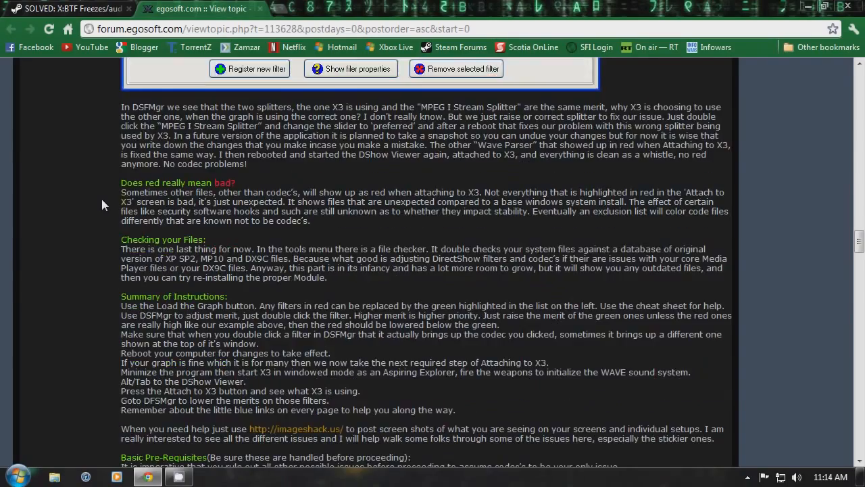
# Open the topic's DShow View .9 (12-22-05) download, dismiss saving DS Viewer, and close the blank page.
pyautogui.scroll(1, 149, 148)
pyautogui.scroll(-1, 149, 149)
pyautogui.scroll(-4, 150, 150)
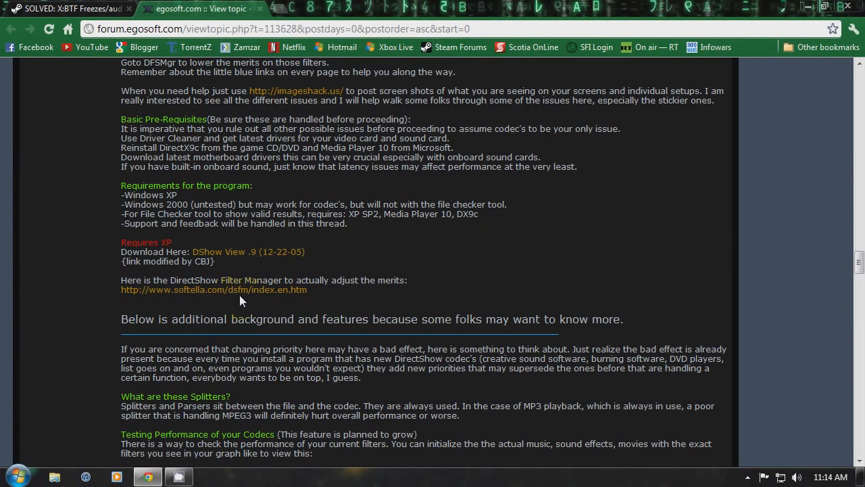
pyautogui.click(264, 254)
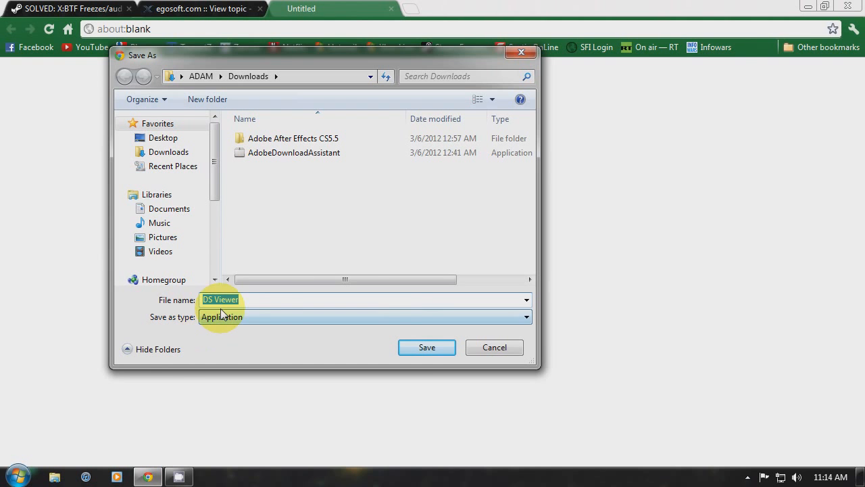
pyautogui.click(519, 53)
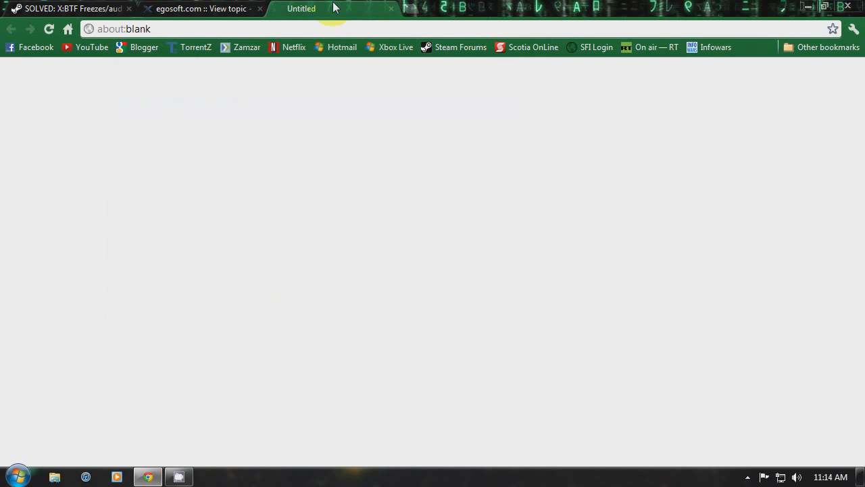
pyautogui.click(392, 10)
# Open the softella.com DirectShow Filter Manager page, request DSFMgr.zip without saving it, and close the page.
pyautogui.click(228, 291)
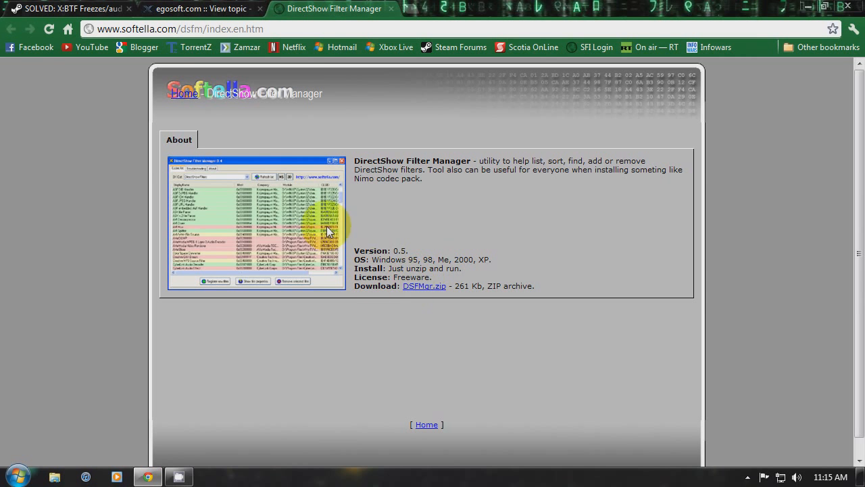
pyautogui.click(424, 287)
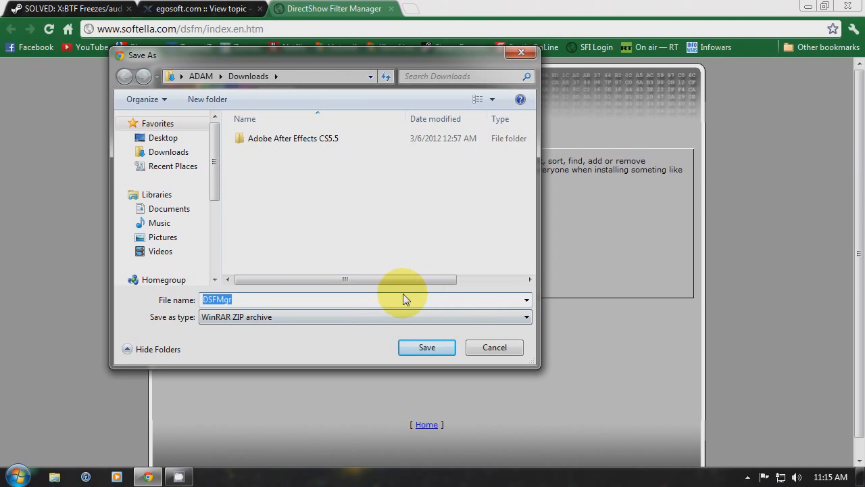
pyautogui.click(521, 54)
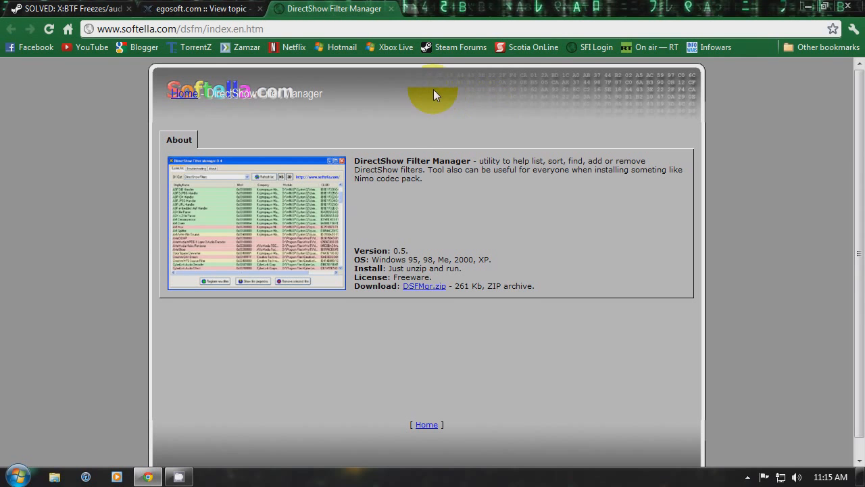
pyautogui.click(392, 9)
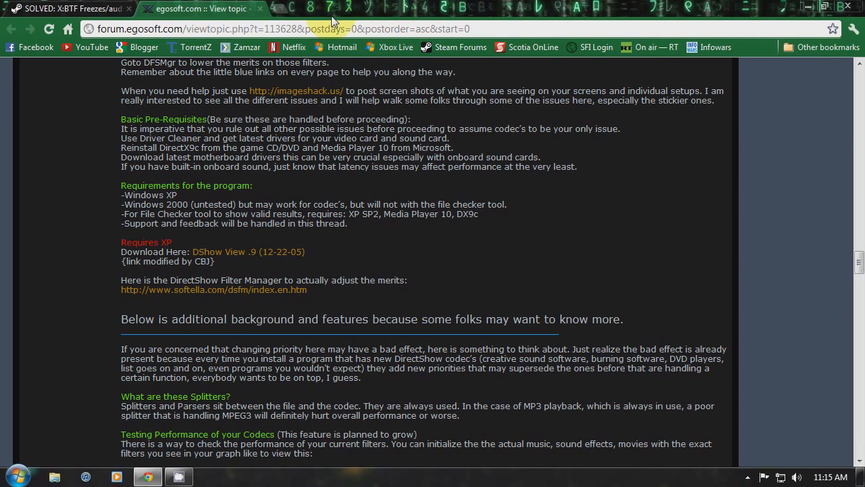
# Close the egosoft topic, glance over the Steam thread again, and minimize the browser to reach the desktop.
pyautogui.click(259, 9)
pyautogui.scroll(-1, 183, 255)
pyautogui.scroll(3, 182, 255)
pyautogui.scroll(-1, 182, 256)
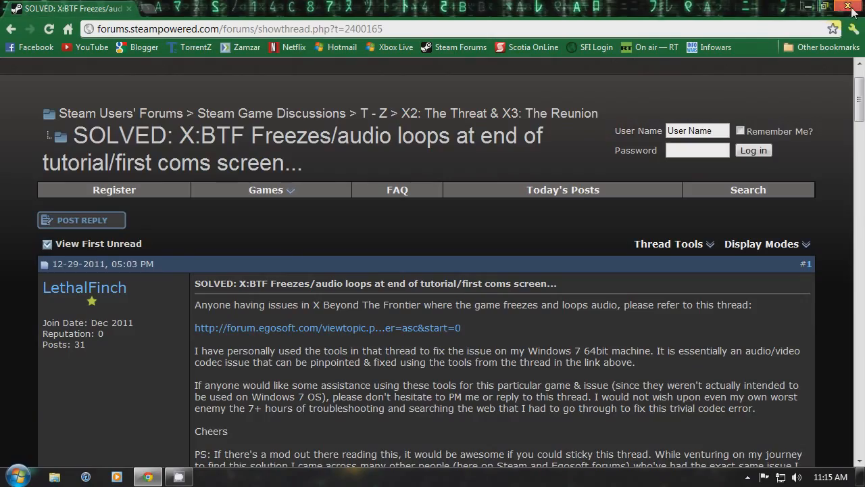
pyautogui.click(808, 7)
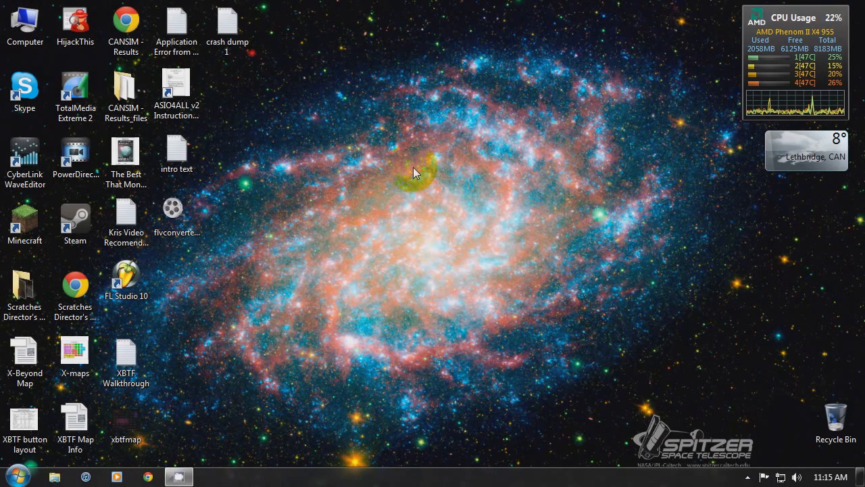
# Switch to Windows Explorer, open the HP SimpleSave (I:) drive, and point out the DS Viewer and DSFMgr files.
pyautogui.click(33, 45)
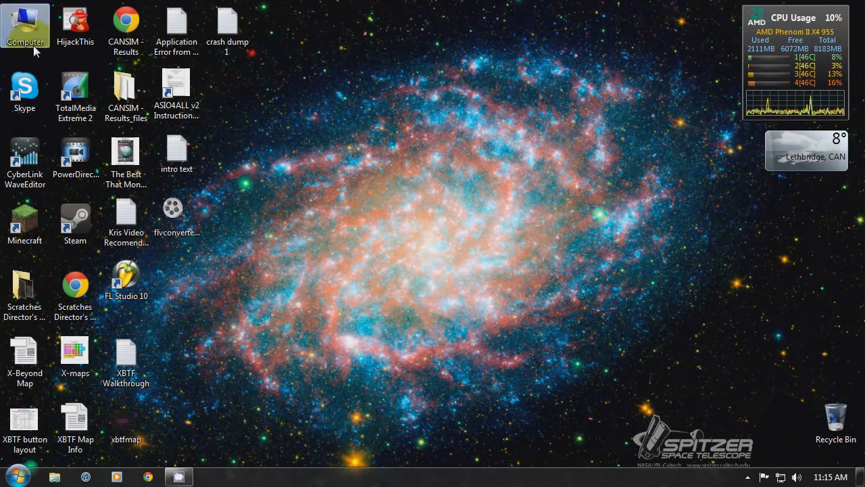
pyautogui.doubleClick(34, 45)
pyautogui.click(667, 149)
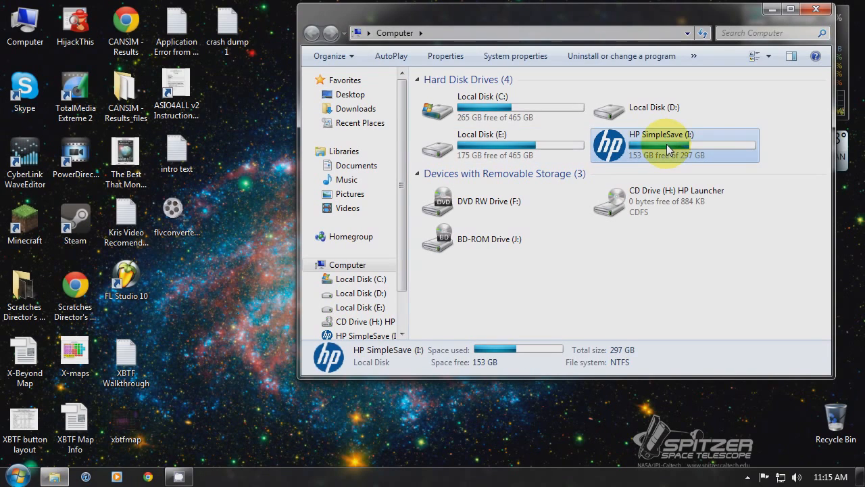
pyautogui.doubleClick(667, 144)
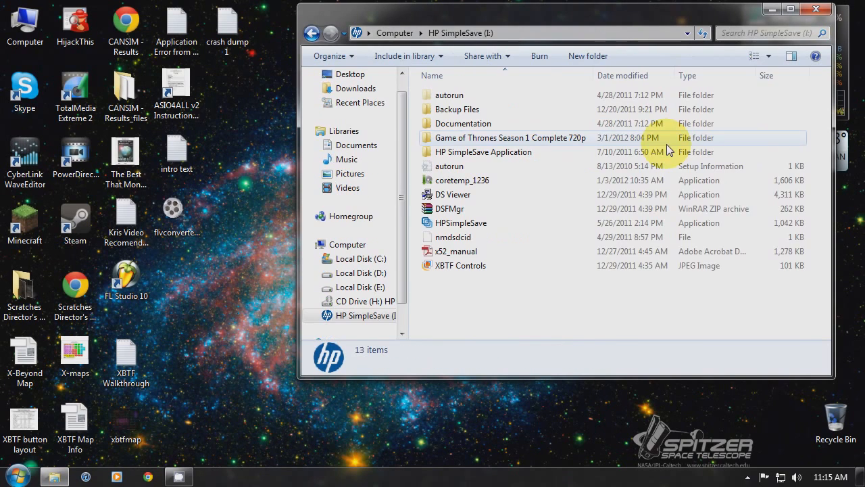
pyautogui.click(477, 195)
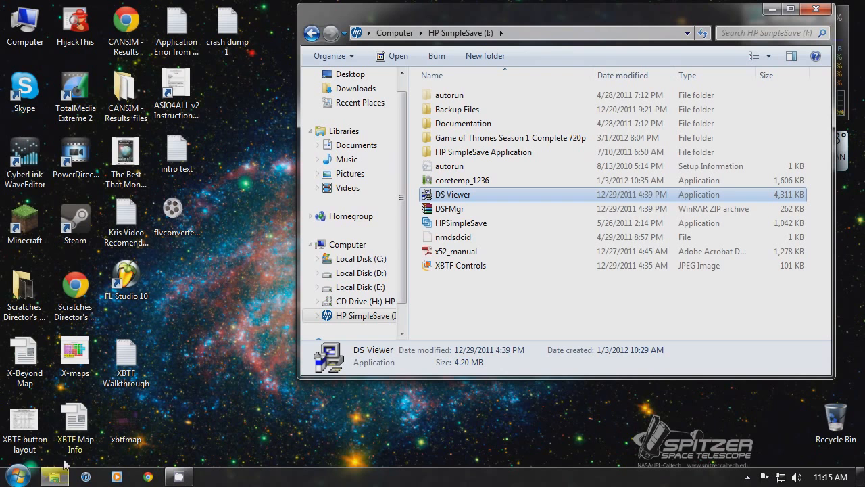
pyautogui.click(460, 212)
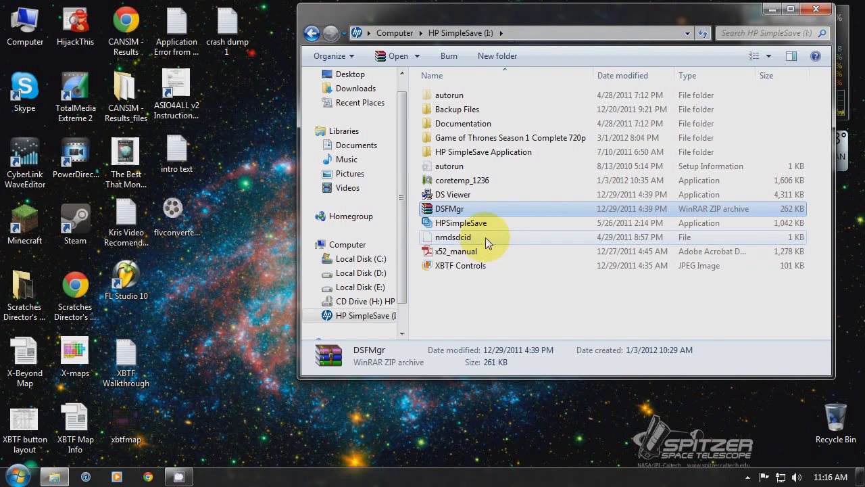
pyautogui.click(454, 194)
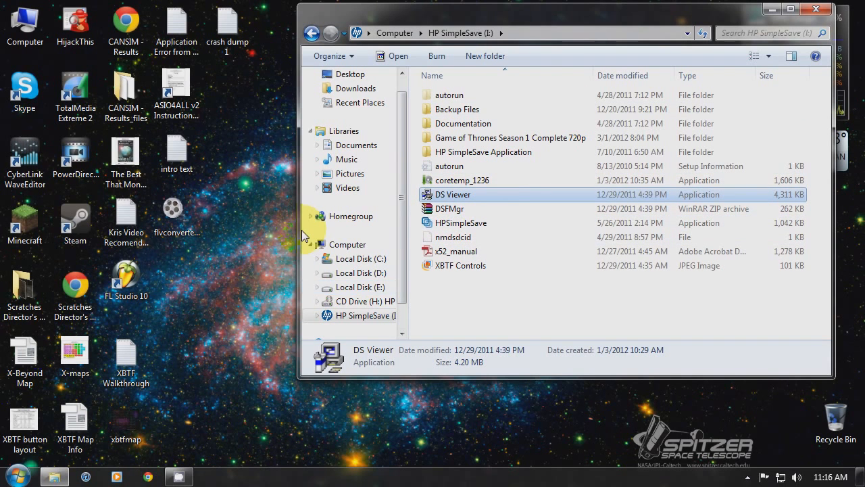
# Launch DShow Viewer from its folder among the installed programs.
pyautogui.click(17, 476)
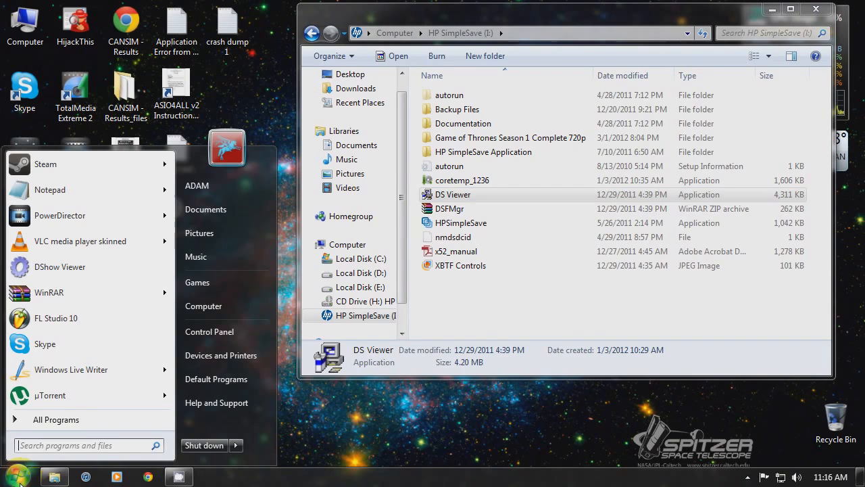
pyautogui.click(79, 419)
pyautogui.scroll(-4, 81, 374)
pyautogui.scroll(1, 61, 351)
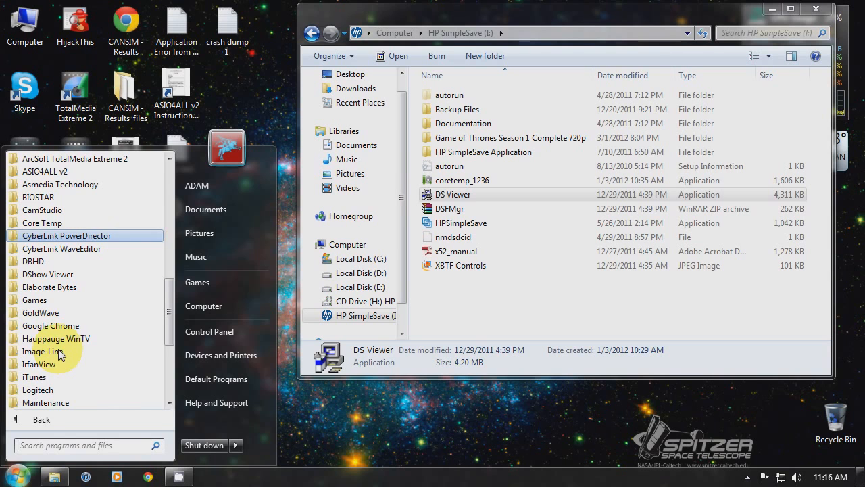
pyautogui.click(41, 274)
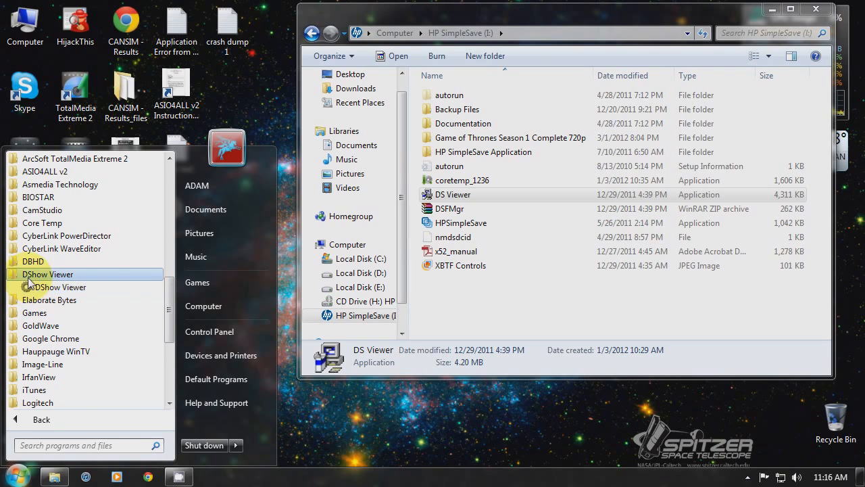
pyautogui.click(60, 287)
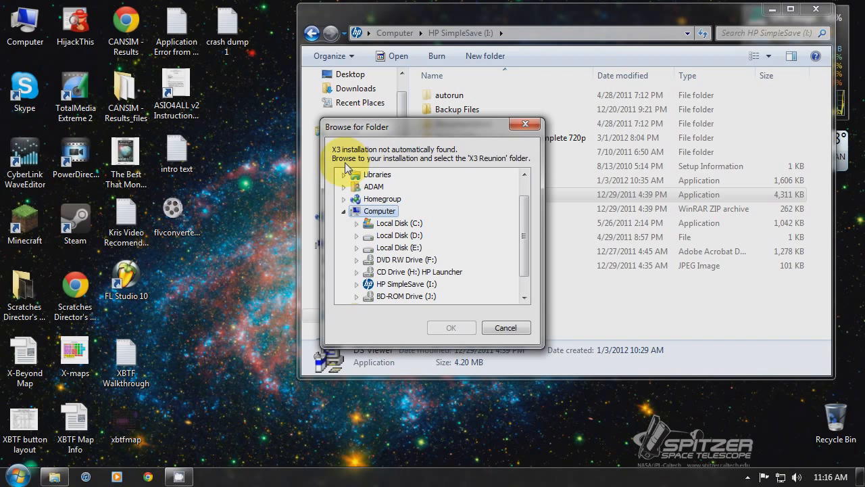
# In the game folder browser, expand Local Disk (C:), Program Files (x86), and the Steam folder.
pyautogui.click(357, 223)
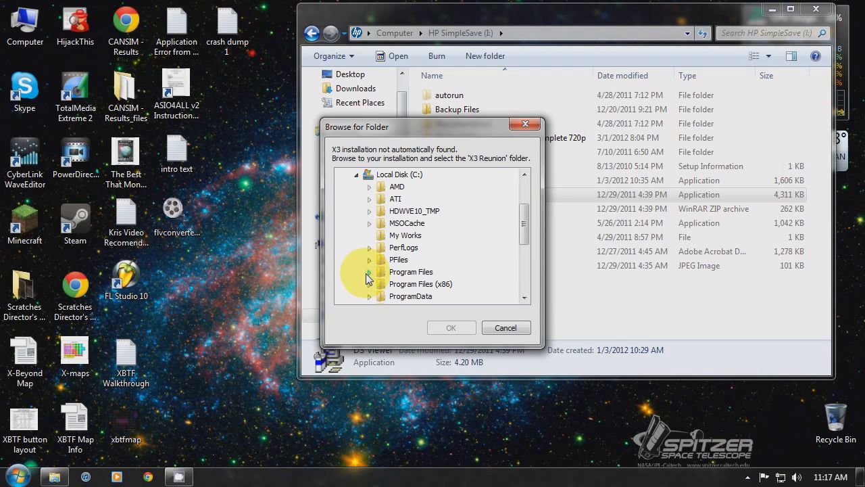
pyautogui.scroll(-1, 367, 277)
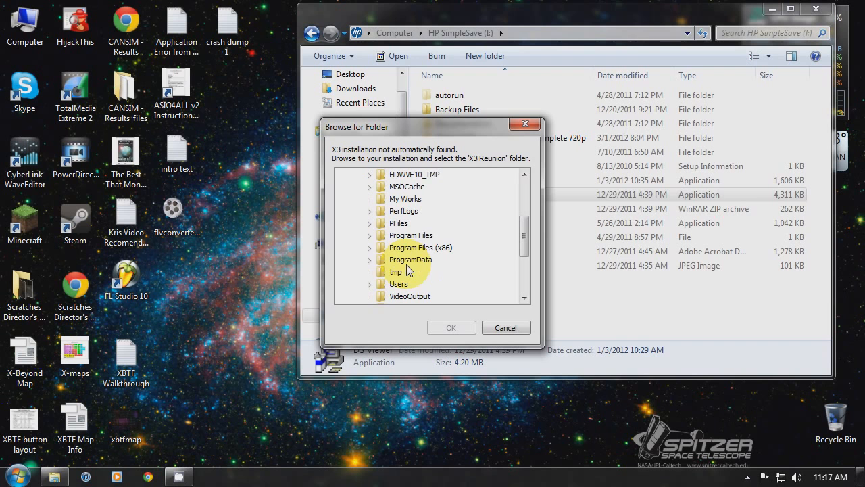
pyautogui.click(370, 247)
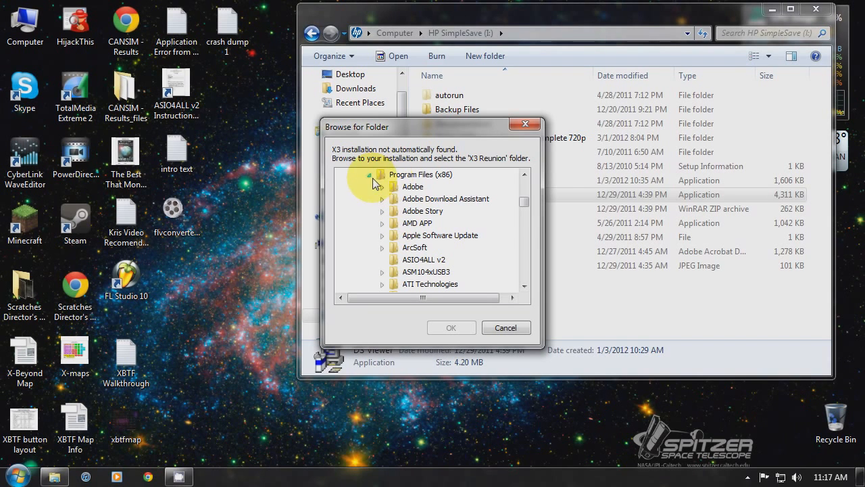
pyautogui.scroll(-5, 379, 203)
pyautogui.scroll(-6, 386, 242)
pyautogui.scroll(-3, 388, 244)
pyautogui.click(382, 235)
# Expand the steamapps folder and its common subfolder to list the installed games.
pyautogui.scroll(-3, 380, 240)
pyautogui.scroll(1, 379, 238)
pyautogui.scroll(-1, 389, 230)
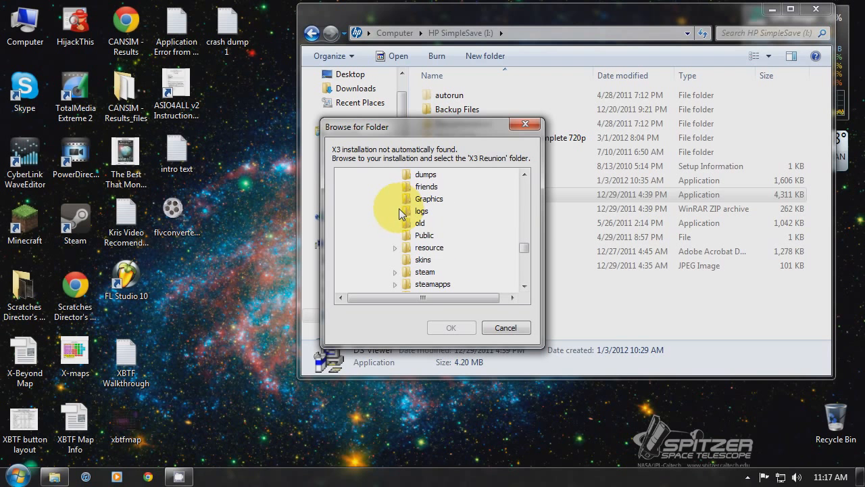
pyautogui.scroll(-1, 450, 252)
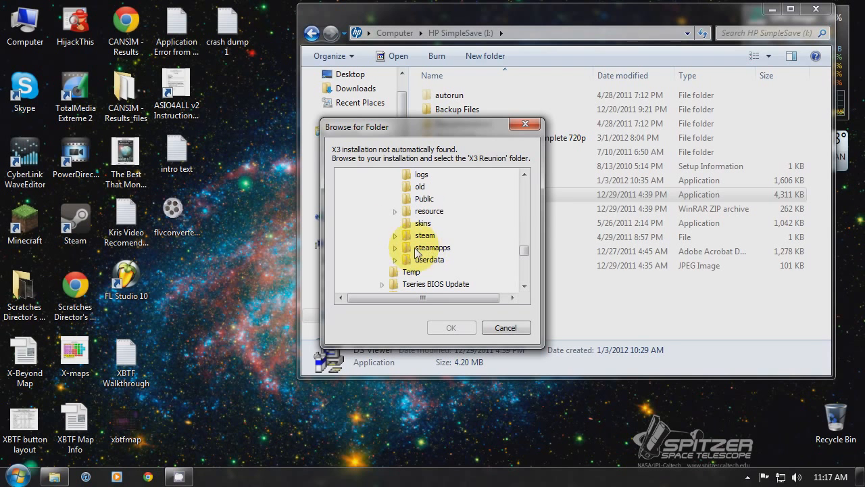
pyautogui.scroll(-2, 385, 236)
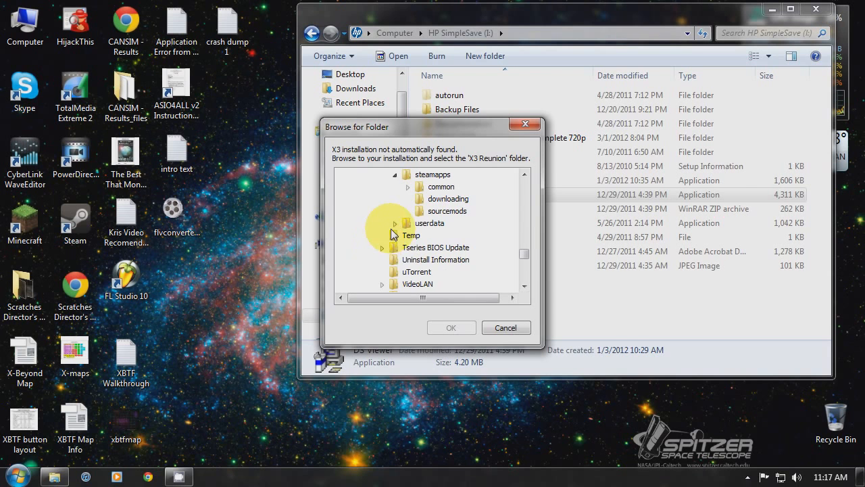
pyautogui.scroll(1, 402, 225)
pyautogui.click(408, 223)
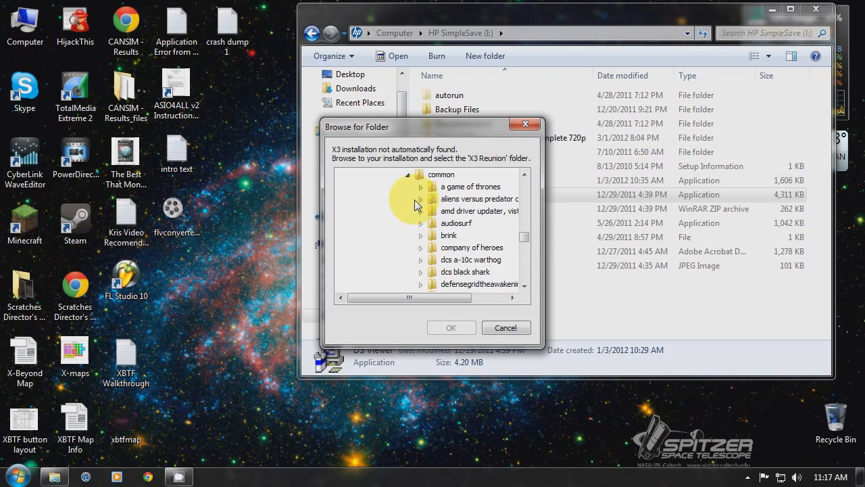
# Choose the x beyond the frontier folder under common as the game installation and confirm it.
pyautogui.scroll(-3, 458, 277)
pyautogui.scroll(-6, 459, 277)
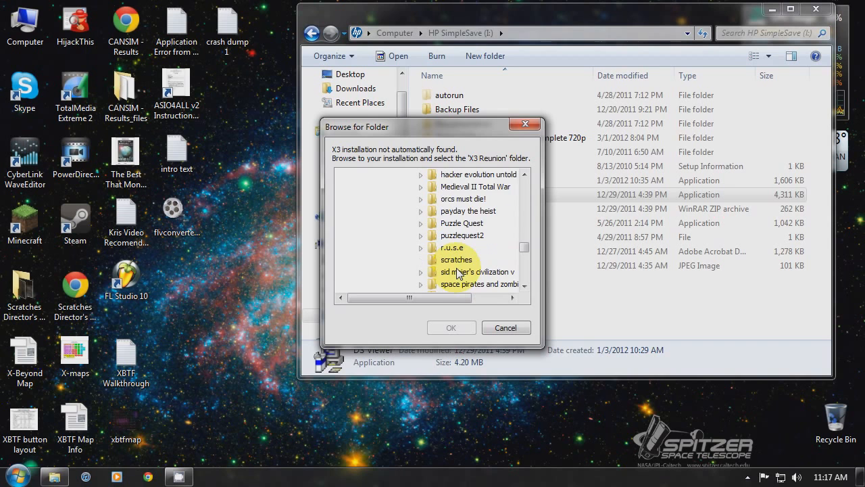
pyautogui.scroll(-1, 419, 250)
pyautogui.scroll(1, 392, 233)
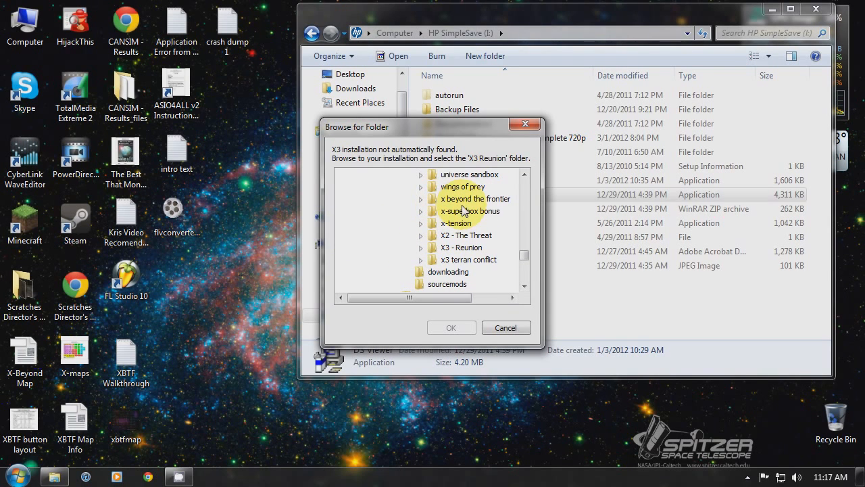
pyautogui.click(439, 201)
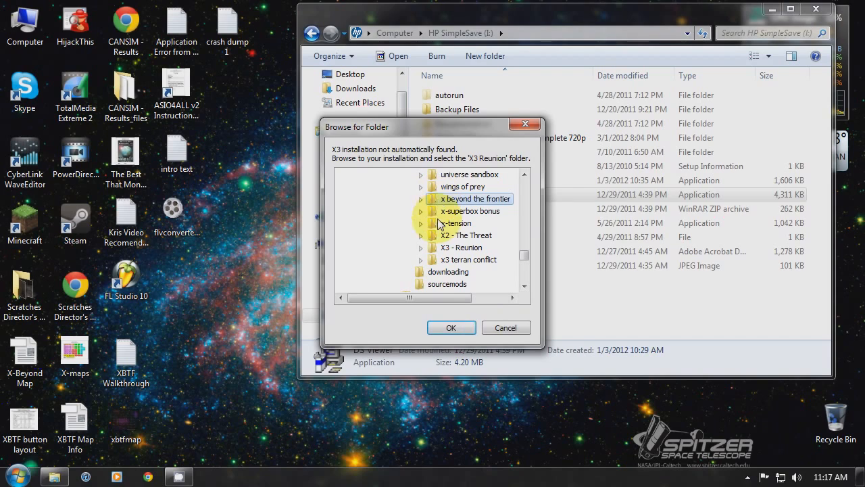
pyautogui.click(450, 329)
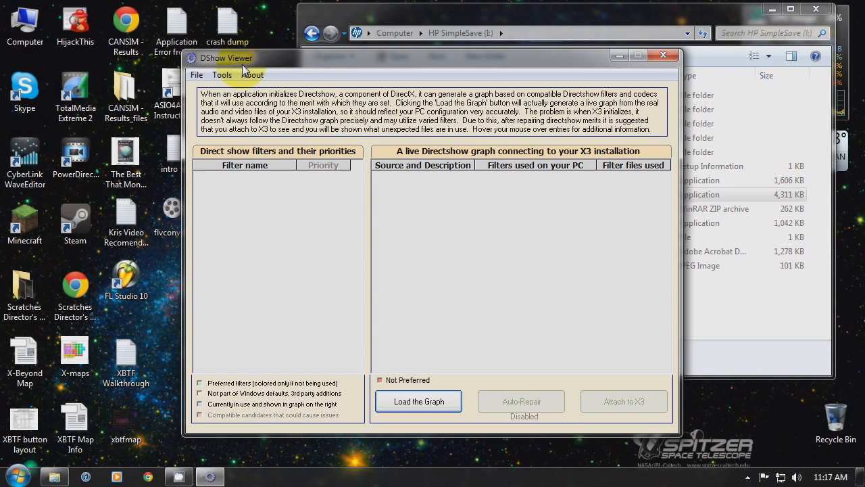
# Load the DirectShow graph in DShow Viewer and dismiss the MP3 rendering error.
pyautogui.moveTo(213, 57); pyautogui.dragTo(225, 29)
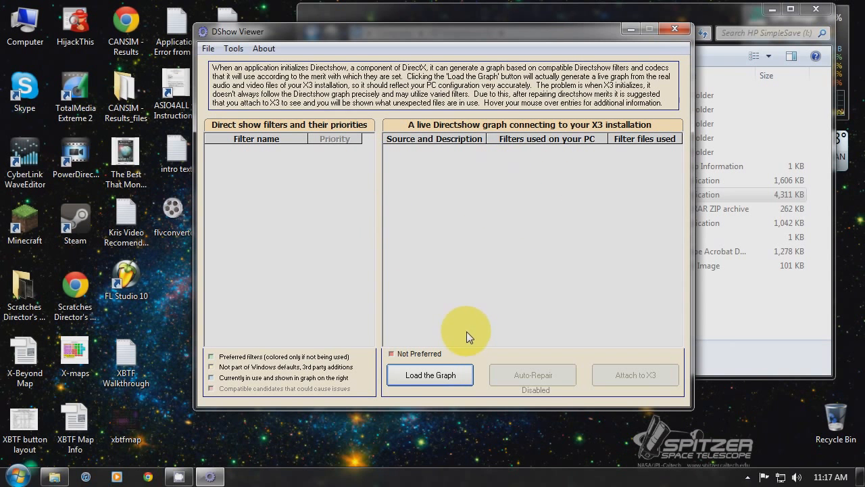
pyautogui.click(423, 377)
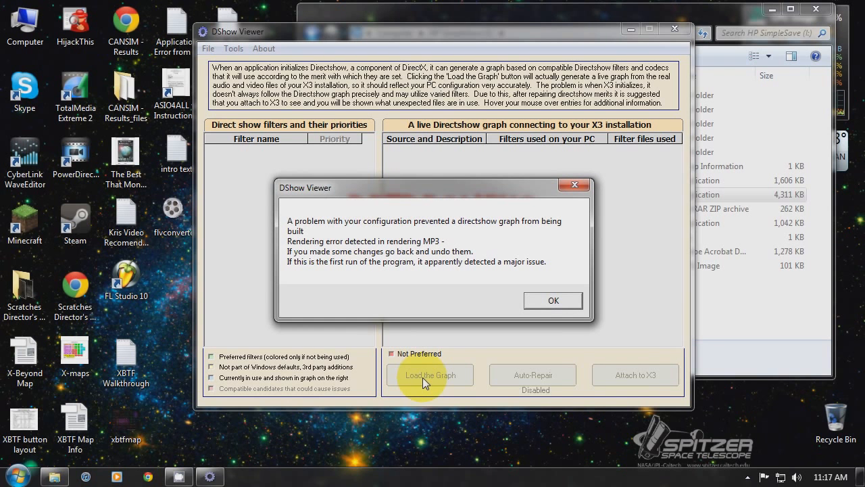
pyautogui.click(538, 300)
pyautogui.click(548, 302)
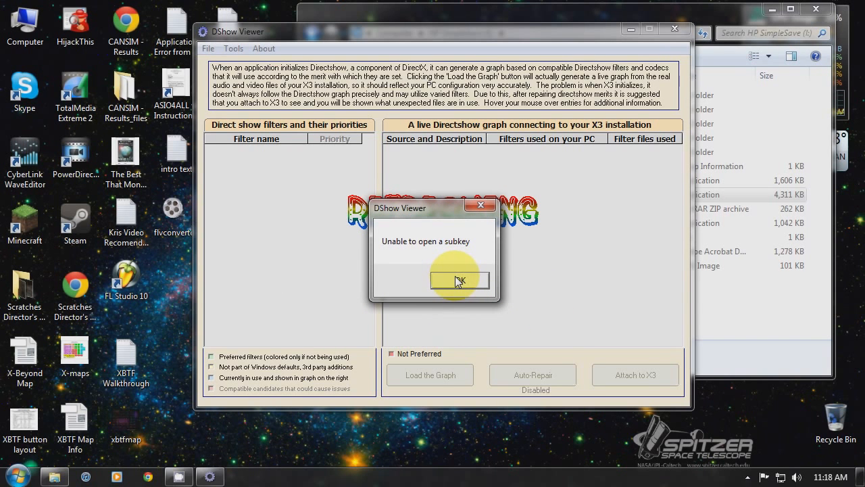
# Dismiss every repeated "Unable to open a subkey" message until the filter list and graph load.
pyautogui.click(453, 279)
pyautogui.click(467, 280)
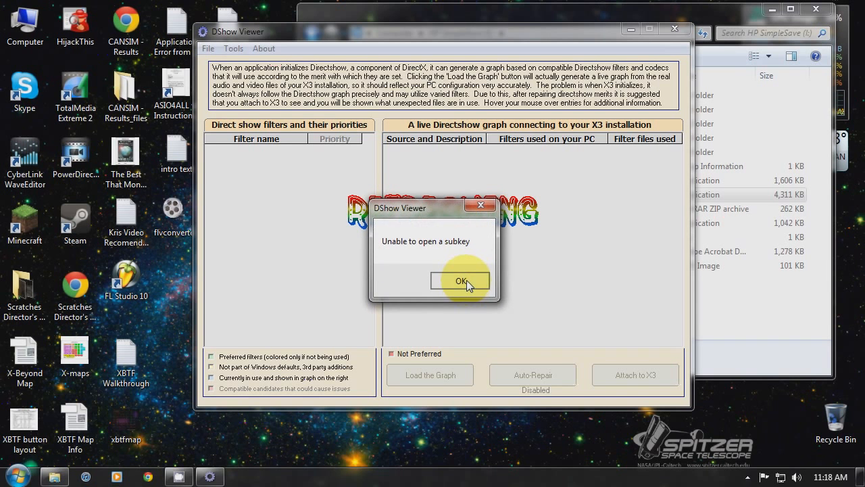
pyautogui.click(466, 280)
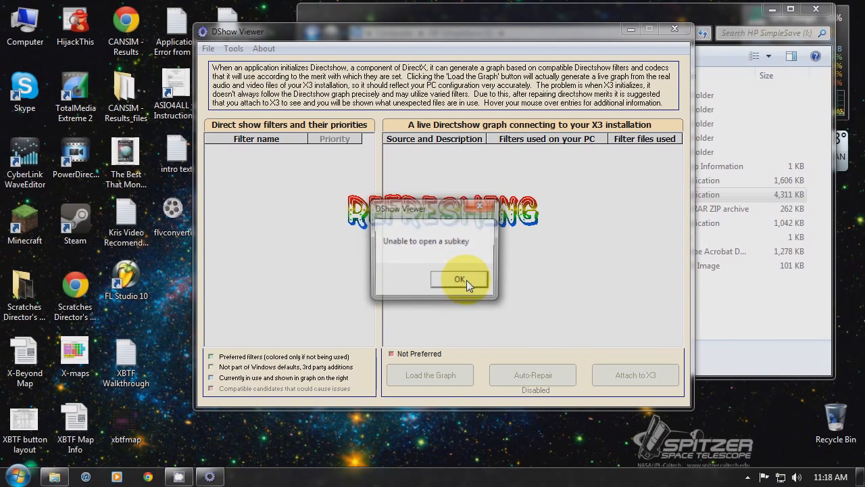
pyautogui.click(467, 280)
pyautogui.click(466, 280)
pyautogui.click(466, 280)
pyautogui.click(467, 280)
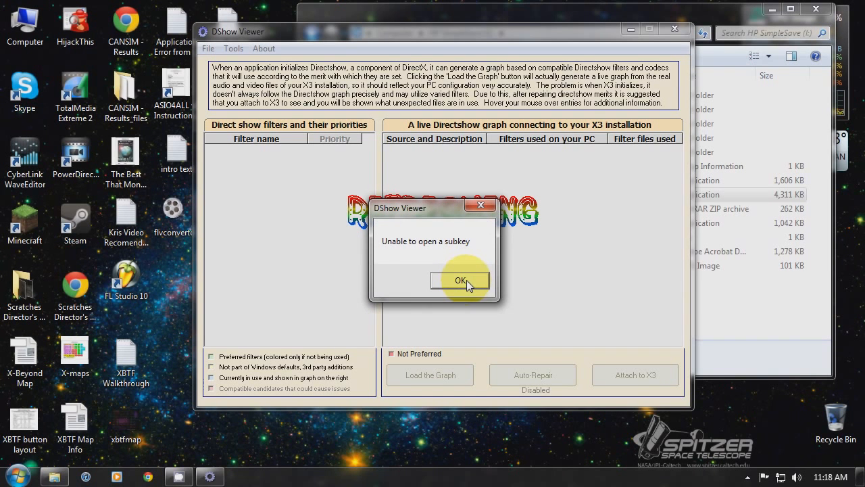
pyautogui.click(466, 280)
pyautogui.click(466, 280)
pyautogui.click(467, 280)
pyautogui.click(467, 279)
pyautogui.click(466, 280)
pyautogui.click(467, 280)
pyautogui.click(466, 280)
pyautogui.click(466, 280)
pyautogui.click(466, 279)
pyautogui.click(467, 280)
pyautogui.click(466, 280)
pyautogui.click(466, 280)
pyautogui.click(467, 279)
pyautogui.click(467, 280)
pyautogui.click(466, 280)
pyautogui.click(466, 280)
pyautogui.click(466, 280)
pyautogui.click(466, 279)
pyautogui.click(467, 279)
pyautogui.click(467, 280)
pyautogui.click(467, 280)
pyautogui.click(466, 280)
pyautogui.click(467, 280)
pyautogui.click(467, 280)
pyautogui.click(466, 279)
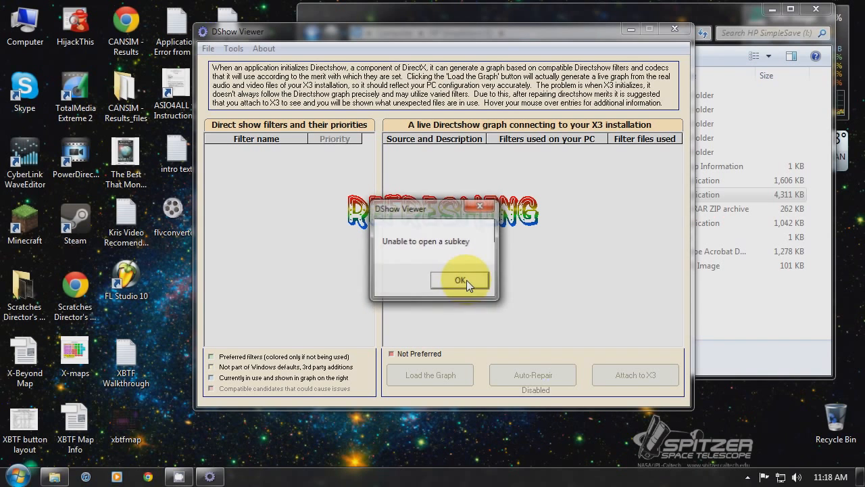
pyautogui.click(466, 280)
pyautogui.click(466, 280)
pyautogui.click(466, 280)
pyautogui.click(467, 280)
pyautogui.click(466, 280)
pyautogui.click(467, 280)
pyautogui.click(467, 280)
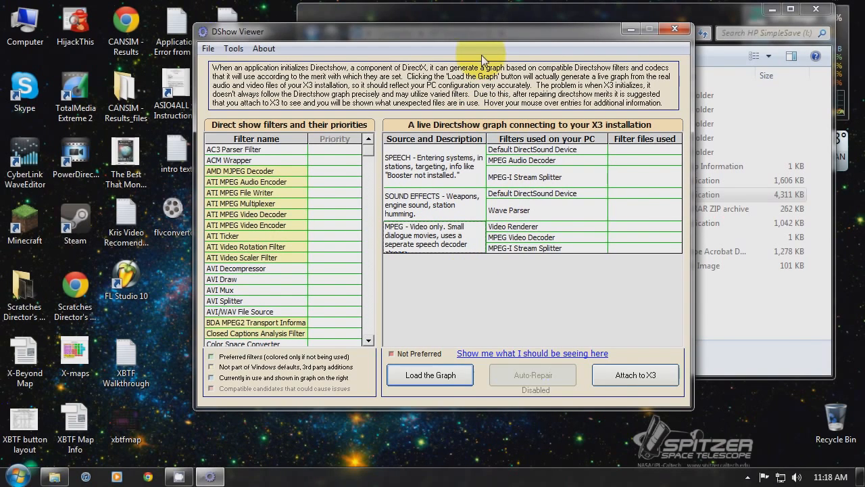
# Open the Cheat Sheet of preferred Microsoft filters and place it beside the live DirectShow graph for comparison.
pyautogui.moveTo(503, 31); pyautogui.dragTo(618, 6)
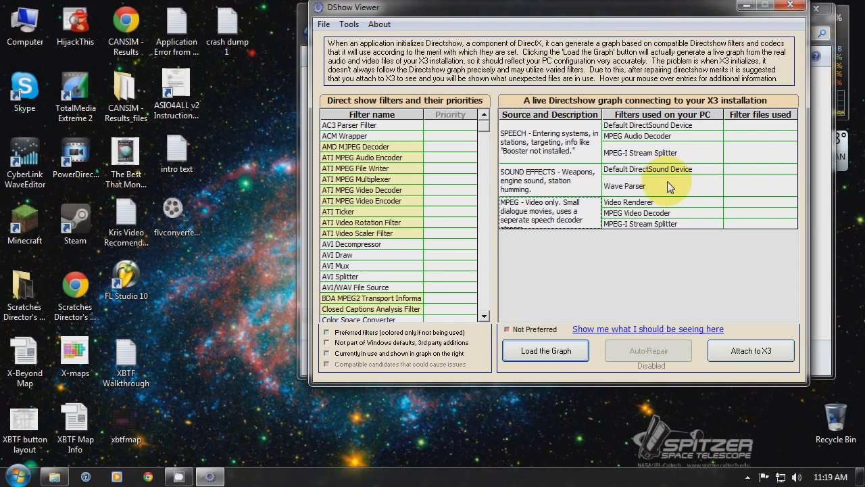
pyautogui.moveTo(645, 12); pyautogui.dragTo(684, 19)
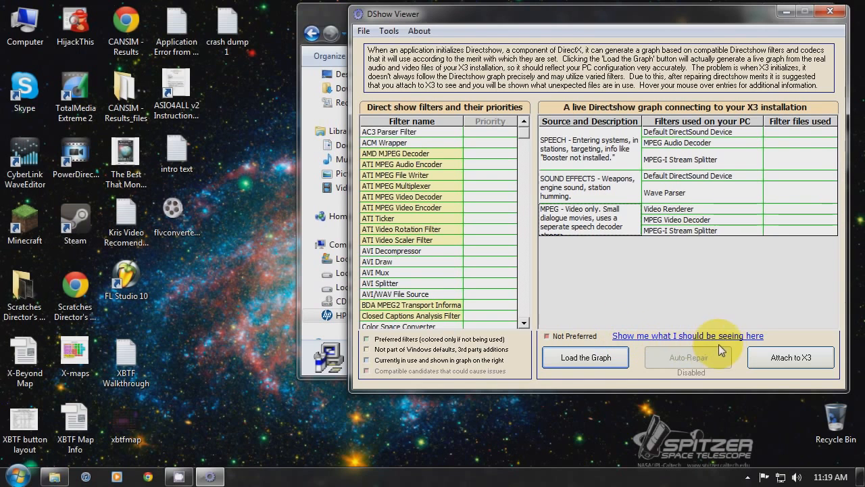
pyautogui.click(682, 337)
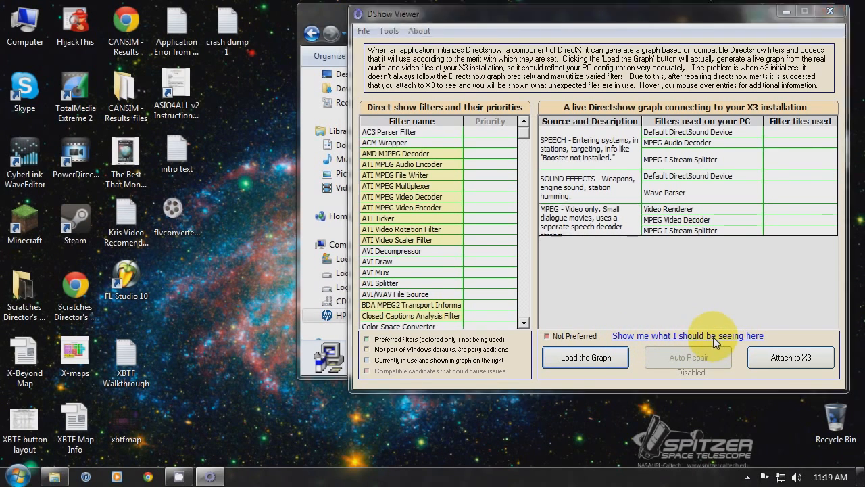
pyautogui.moveTo(584, 60); pyautogui.dragTo(353, 31)
pyautogui.moveTo(578, 13); pyautogui.dragTo(572, 82)
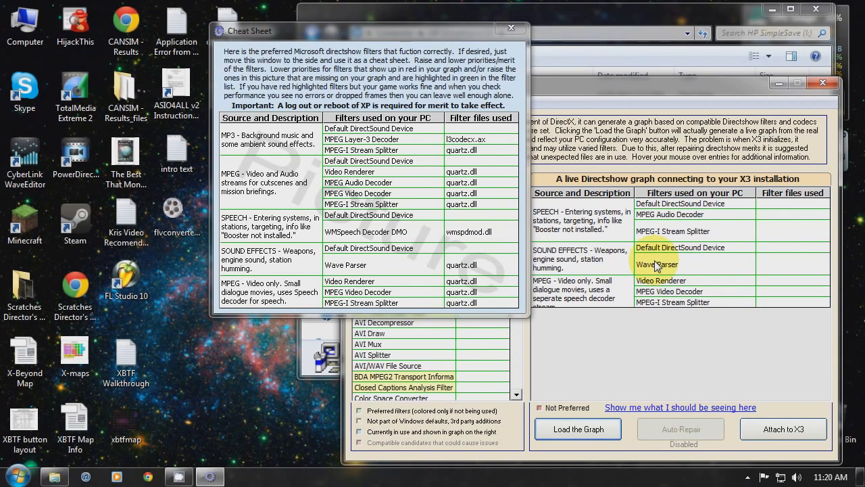
pyautogui.moveTo(439, 32); pyautogui.dragTo(441, 23)
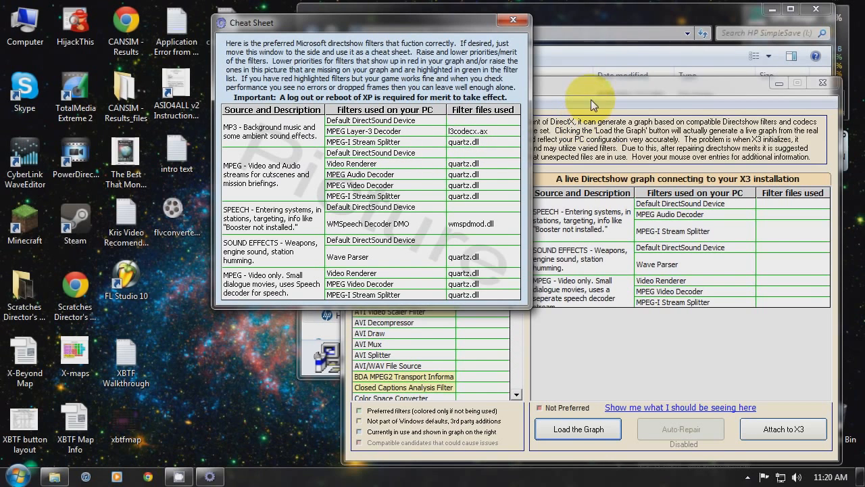
pyautogui.moveTo(594, 84); pyautogui.dragTo(601, 75)
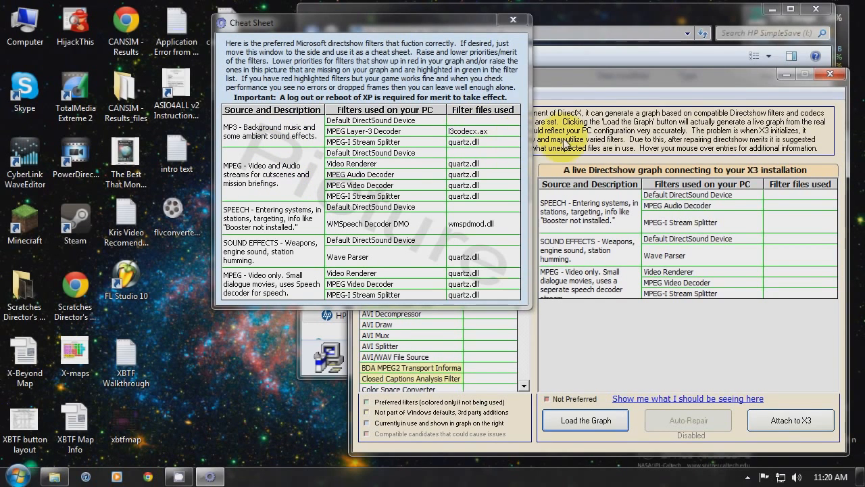
pyautogui.moveTo(623, 76); pyautogui.dragTo(623, 82)
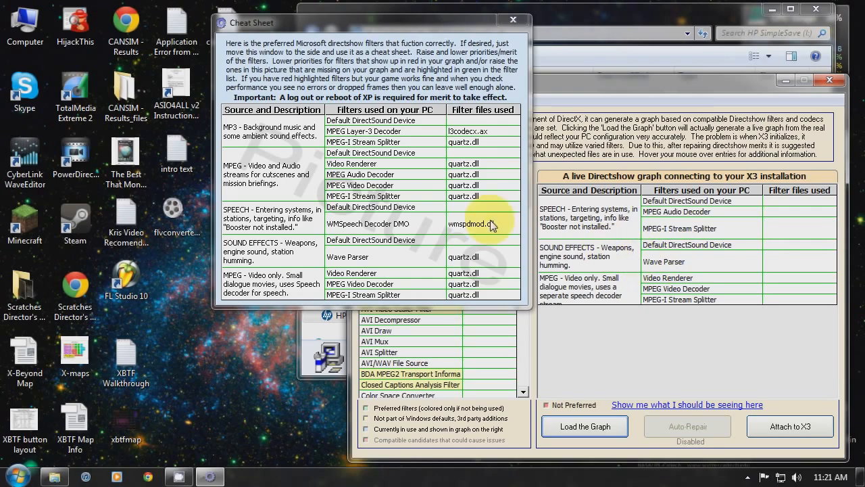
# Switch to Windows Explorer, open the DSFMgr archive on HP SimpleSave (I:), and launch DSFMgr.exe.
pyautogui.moveTo(401, 28); pyautogui.dragTo(693, 34)
pyautogui.click(389, 10)
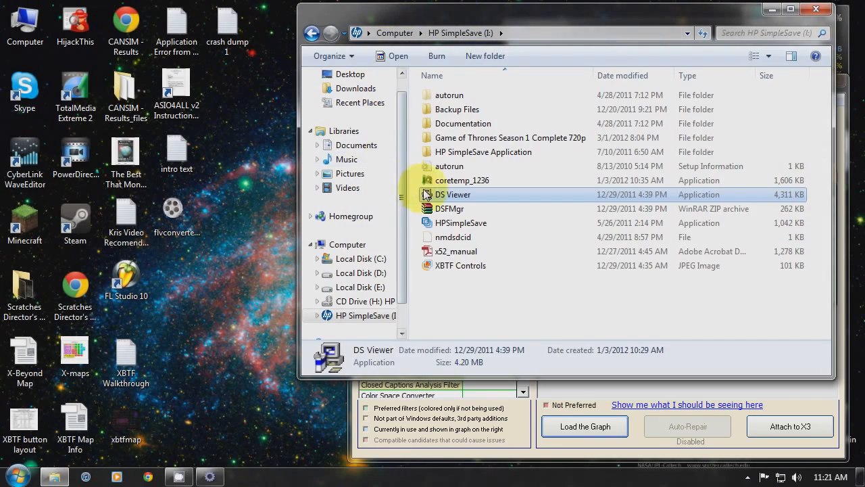
pyautogui.click(449, 209)
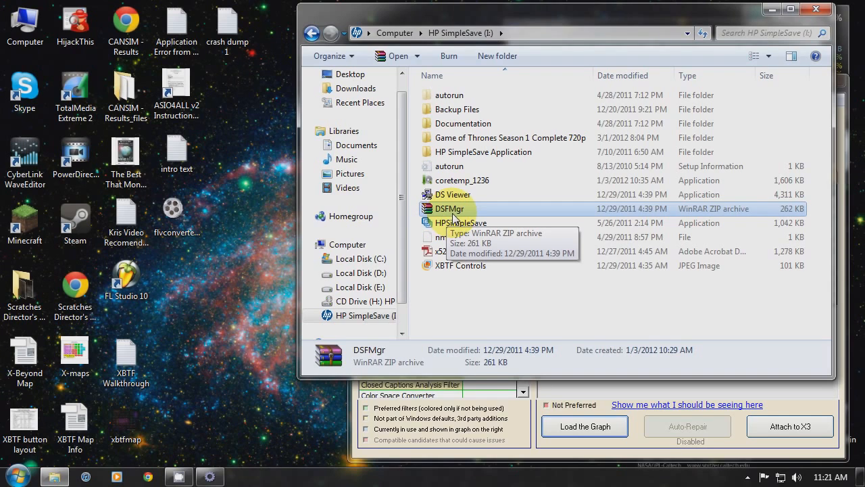
pyautogui.doubleClick(468, 211)
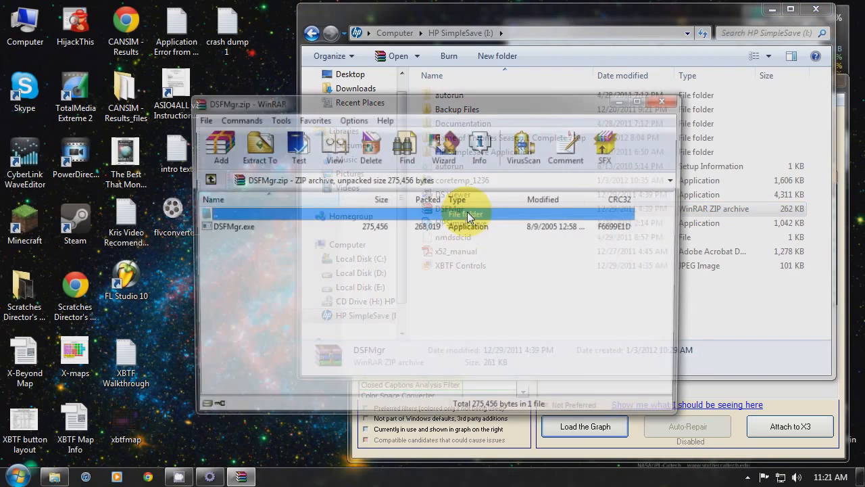
pyautogui.doubleClick(222, 231)
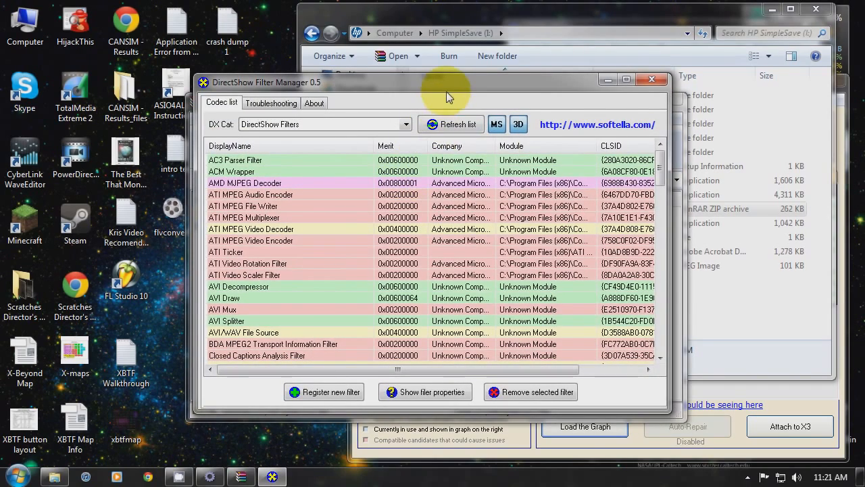
# Arrange the DirectShow Filter Manager, DShow Viewer and Cheat Sheet windows so codecs and preferred filters can be compared.
pyautogui.moveTo(412, 78); pyautogui.dragTo(265, 60)
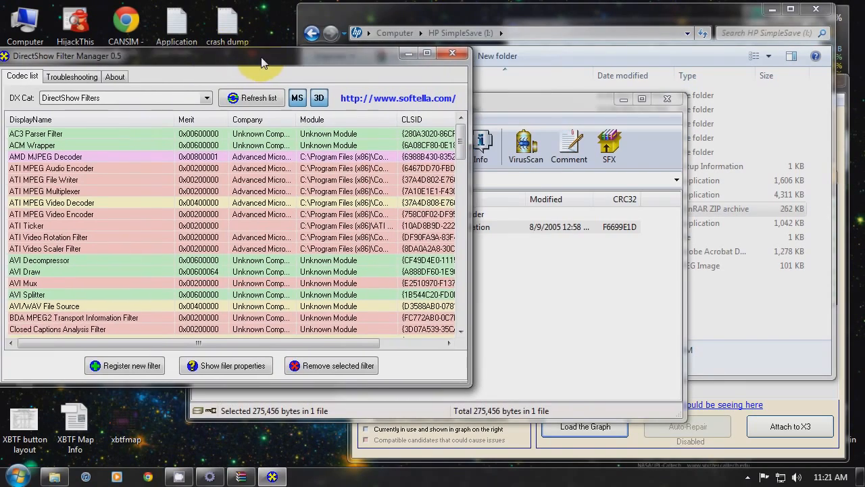
pyautogui.click(728, 449)
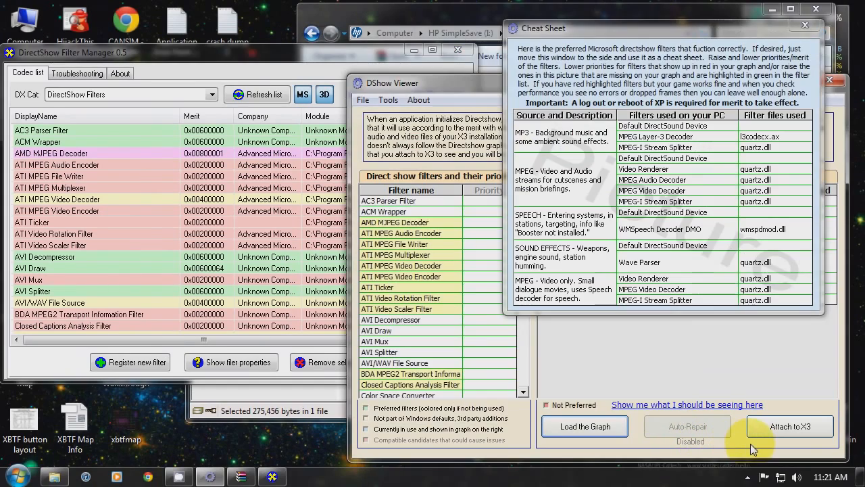
pyautogui.moveTo(581, 35); pyautogui.dragTo(572, 82)
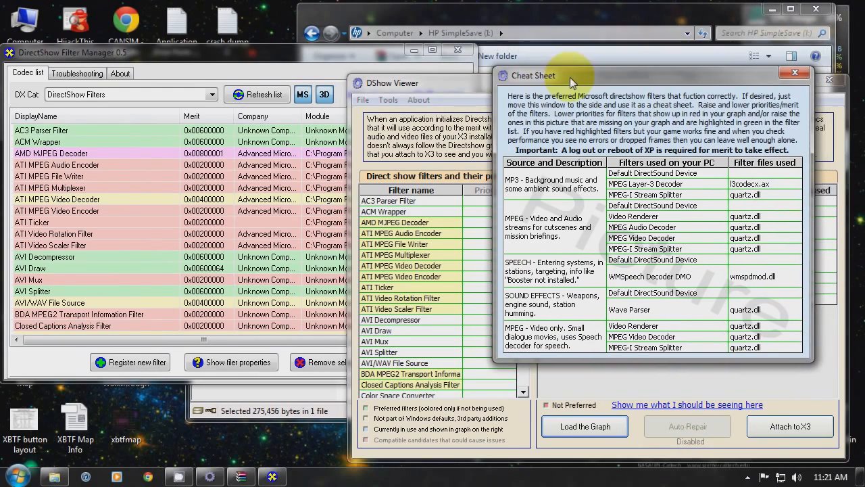
pyautogui.moveTo(425, 84); pyautogui.dragTo(455, 38)
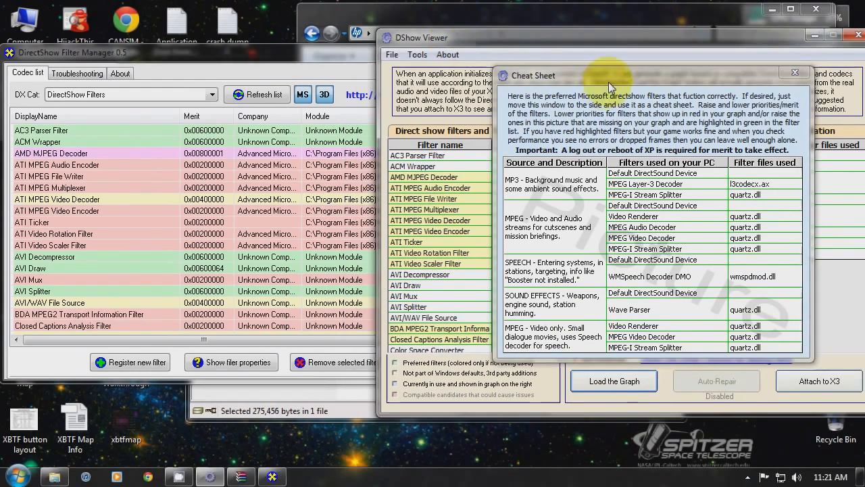
pyautogui.click(341, 60)
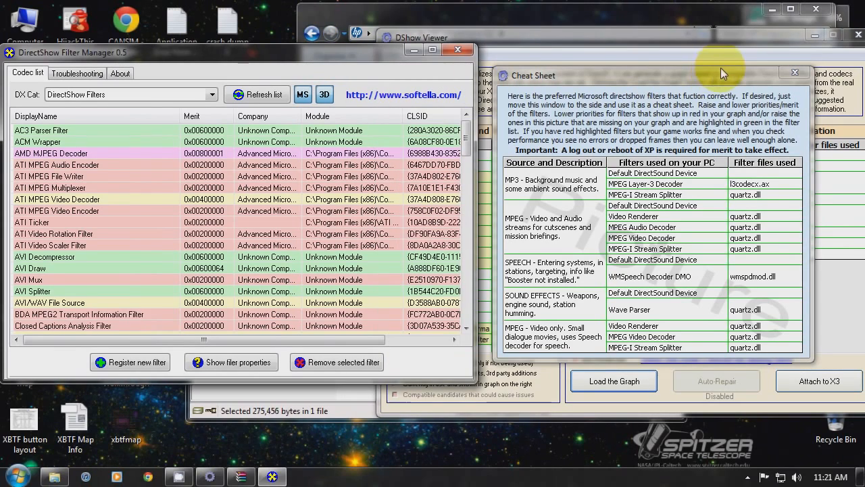
pyautogui.click(701, 78)
pyautogui.moveTo(715, 81); pyautogui.dragTo(744, 71)
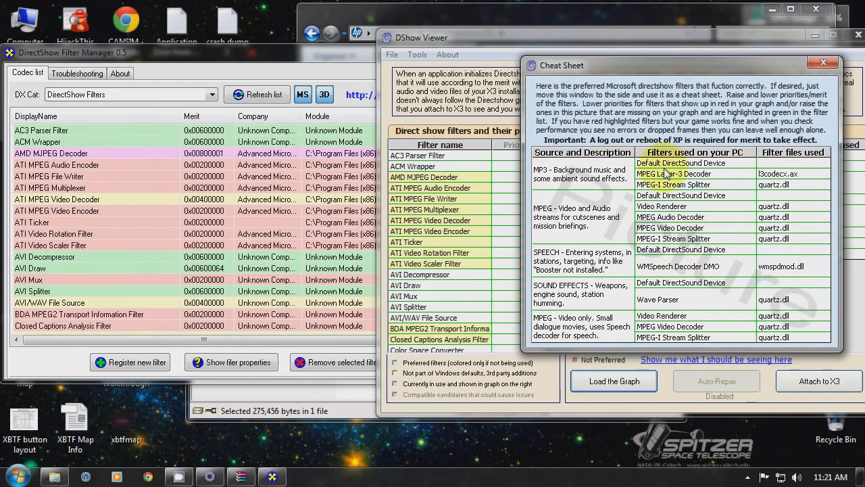
pyautogui.moveTo(684, 73); pyautogui.dragTo(428, 59)
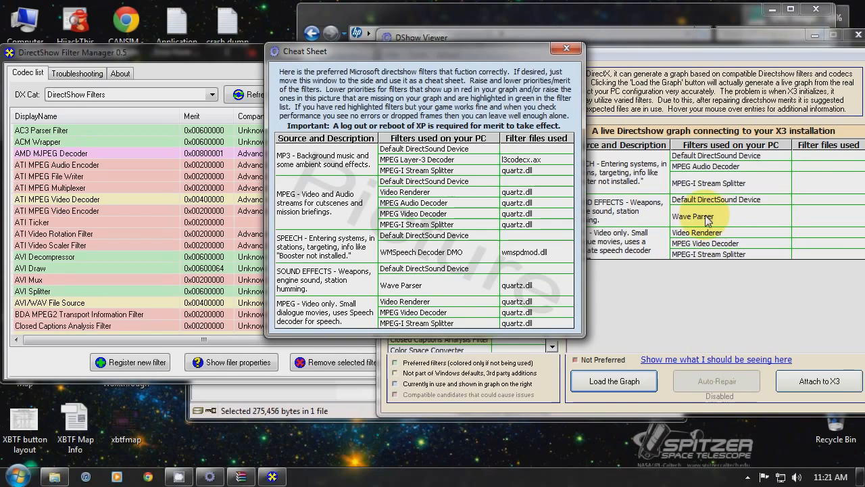
pyautogui.moveTo(445, 45); pyautogui.dragTo(611, 37)
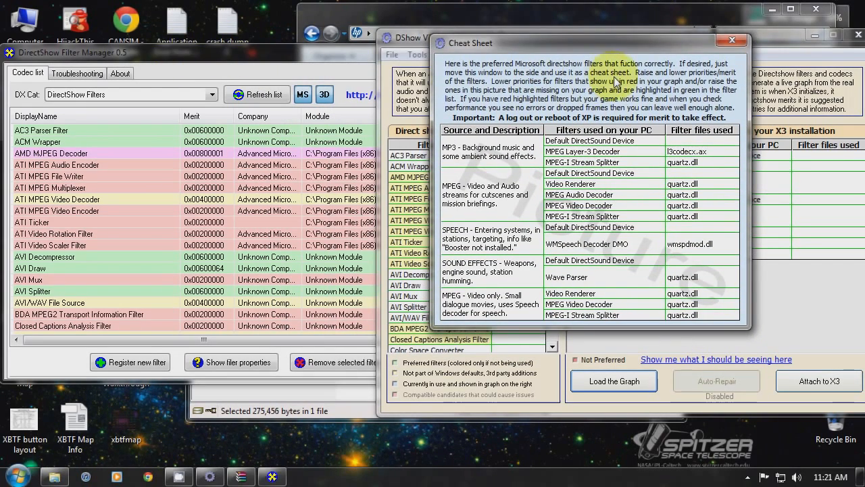
# Bring DirectShow Filter Manager forward, find the Wave Parser filter in the codec list, and open its filter properties.
pyautogui.click(301, 52)
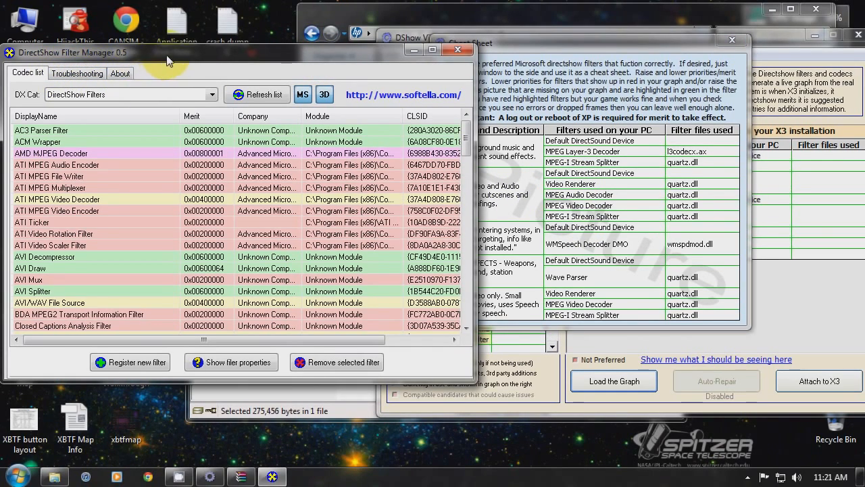
pyautogui.moveTo(168, 61); pyautogui.dragTo(179, 46)
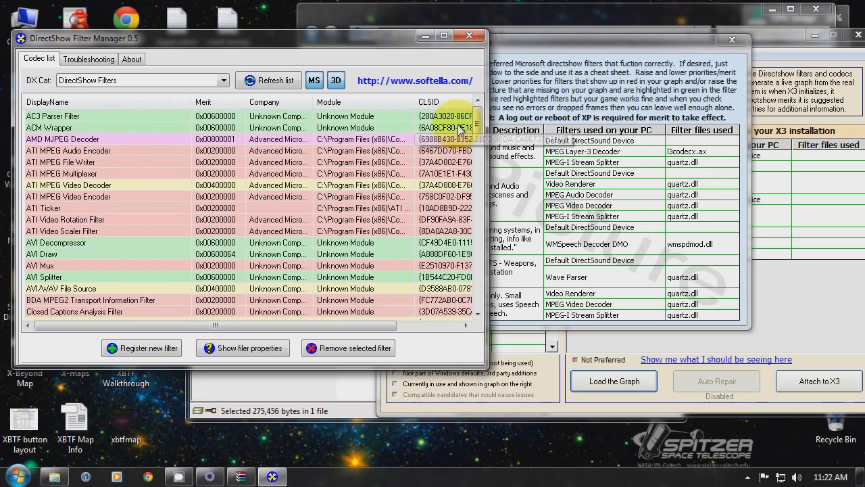
pyautogui.moveTo(479, 122)
pyautogui.mouseDown()
pyautogui.moveTo(480, 165)
pyautogui.moveTo(481, 117)
pyautogui.mouseUp()
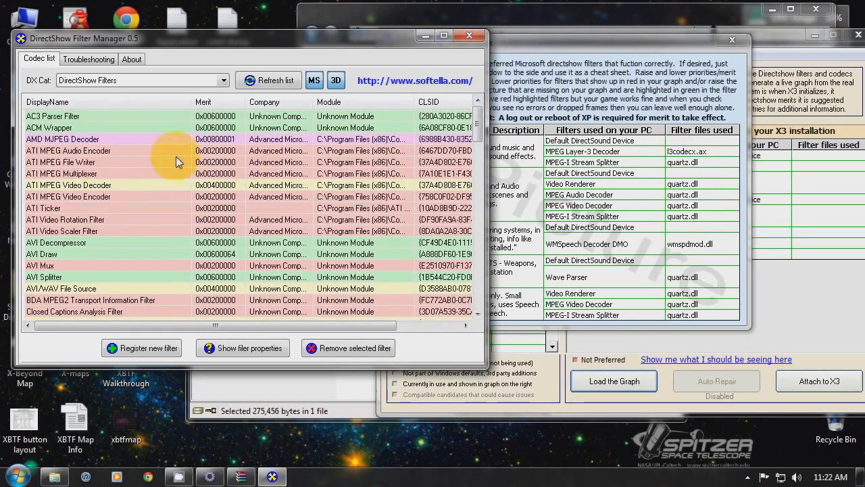
pyautogui.scroll(-20, 76, 221)
pyautogui.scroll(-3, 76, 222)
pyautogui.scroll(2, 72, 199)
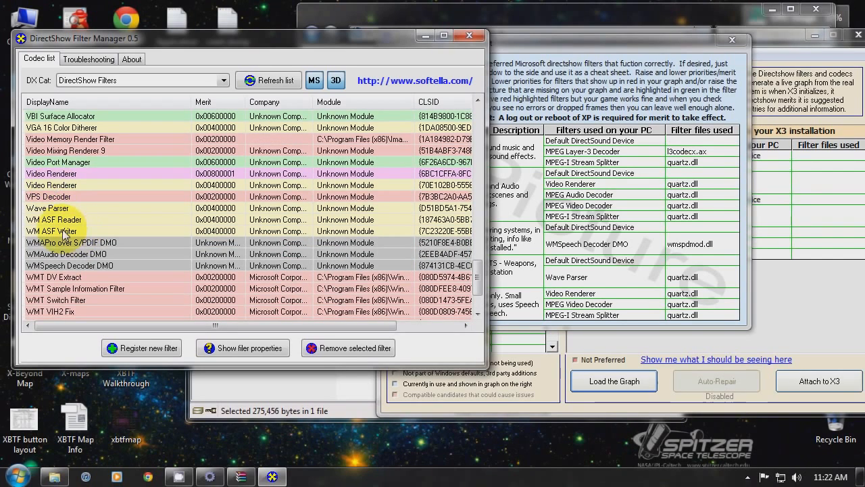
pyautogui.click(51, 210)
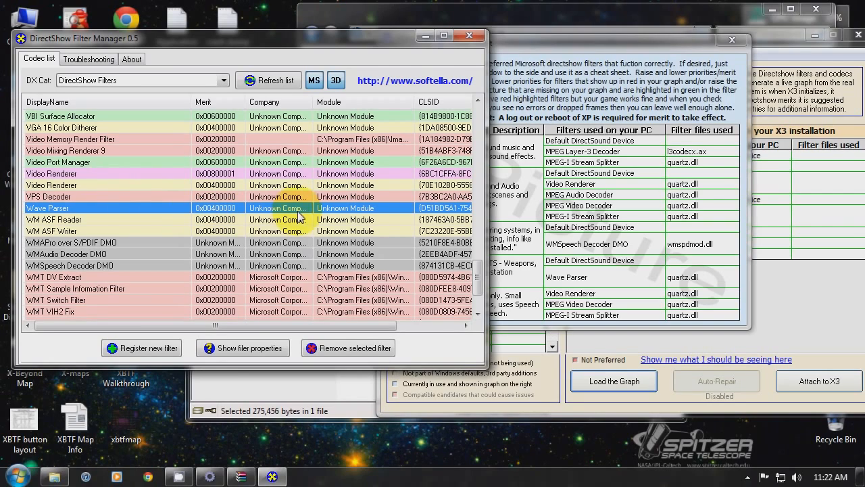
pyautogui.click(247, 350)
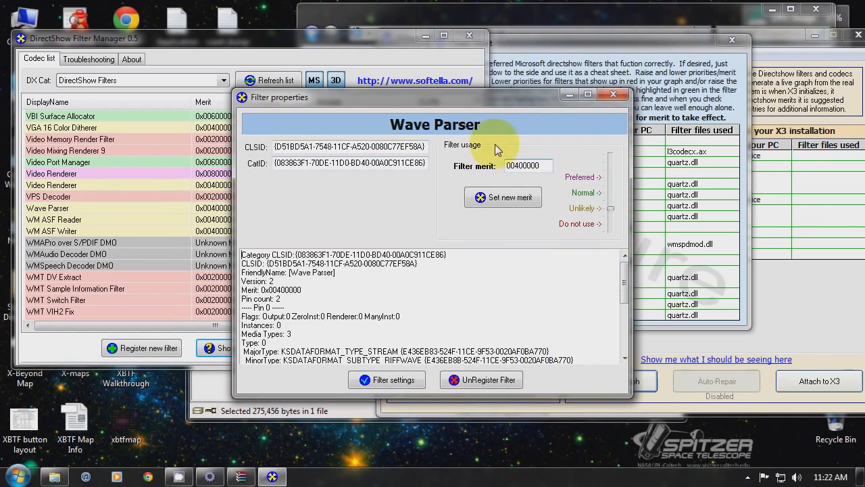
pyautogui.moveTo(489, 100); pyautogui.dragTo(500, 57)
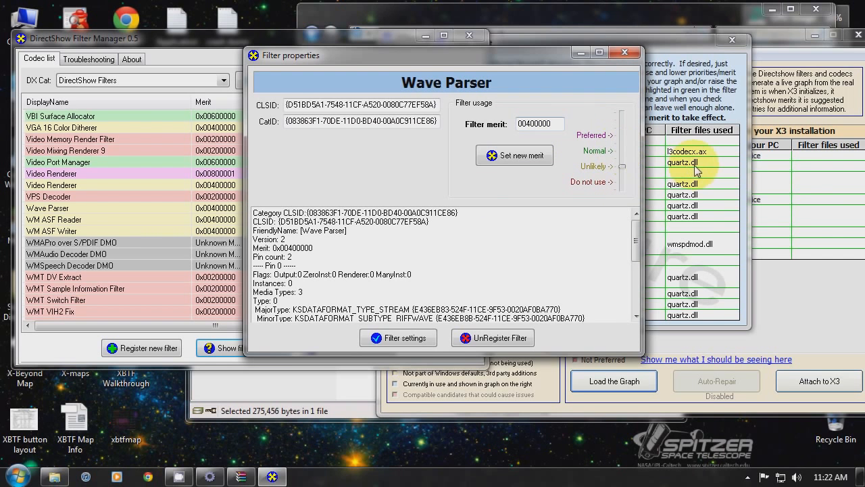
# Move the Cheat Sheet aside to compare its sound effects filters with the live DirectShow graph.
pyautogui.click(801, 251)
pyautogui.moveTo(662, 44); pyautogui.dragTo(501, 65)
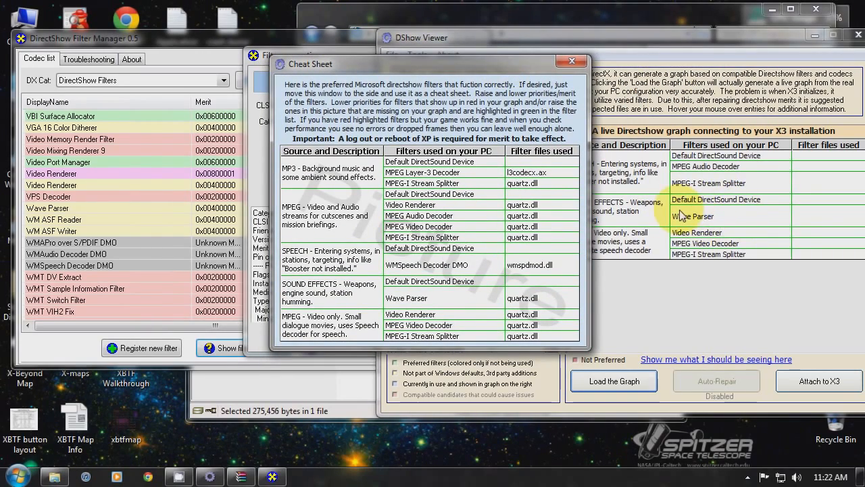
pyautogui.moveTo(372, 60); pyautogui.dragTo(576, 30)
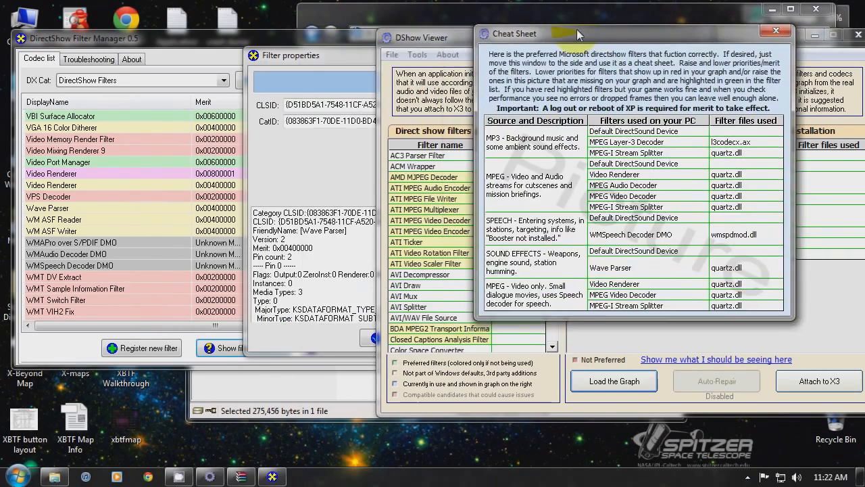
# Preview a merit of 55AA0000 for the Wave Parser filter, and close its properties without applying the value.
pyautogui.click(308, 56)
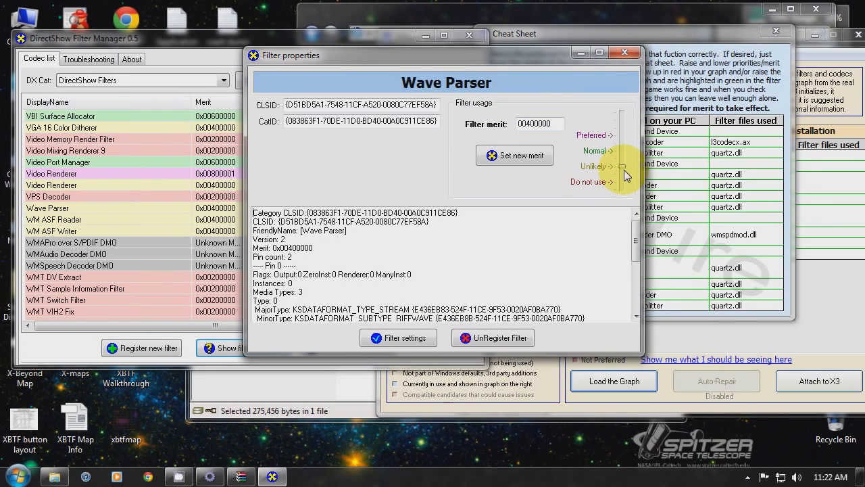
pyautogui.moveTo(623, 167); pyautogui.dragTo(598, 141)
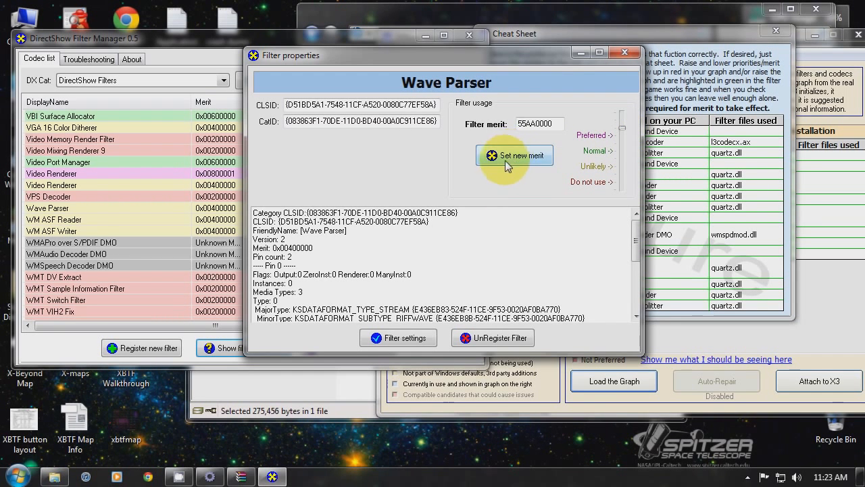
pyautogui.click(626, 53)
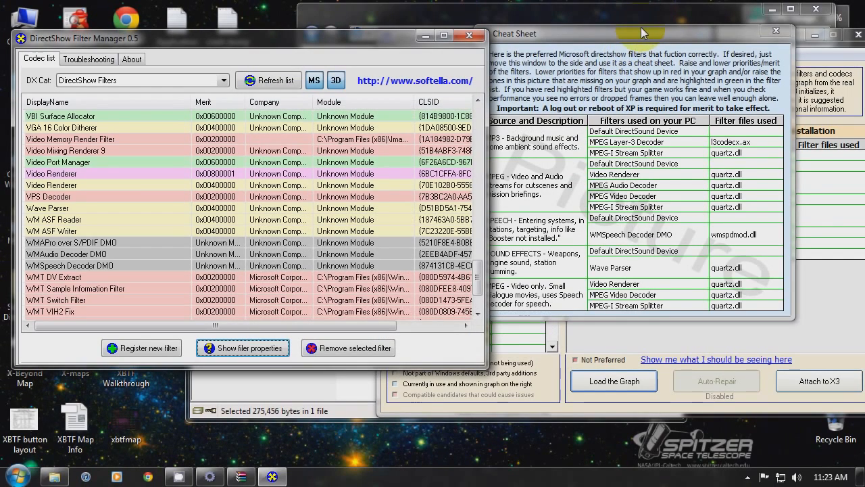
# Reposition the Cheat Sheet to compare its preferred speech and video filters with those in the live DirectShow graph.
pyautogui.moveTo(642, 28); pyautogui.dragTo(485, 46)
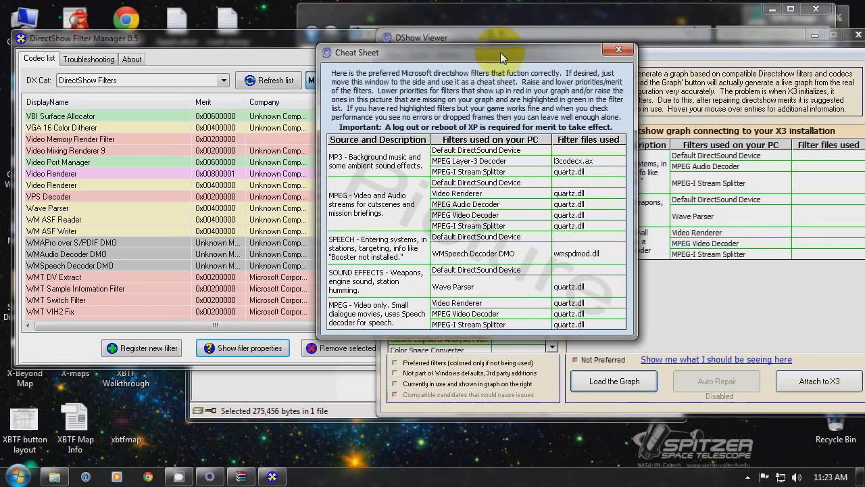
pyautogui.moveTo(501, 58); pyautogui.dragTo(488, 29)
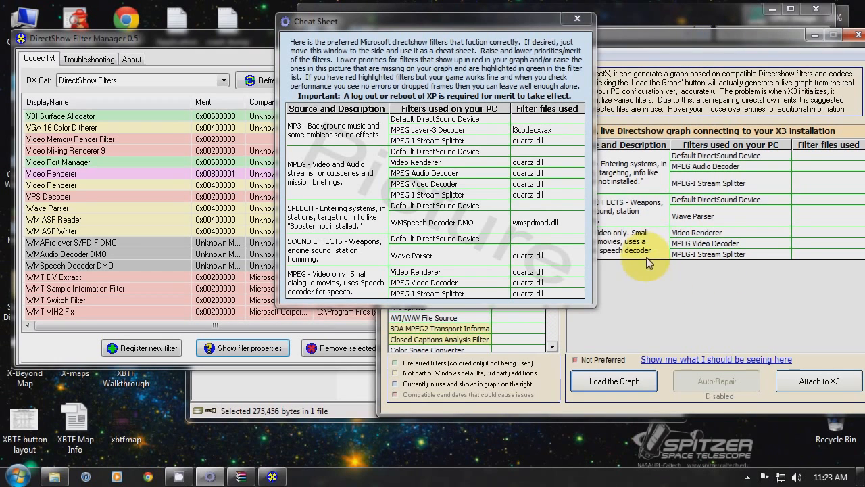
pyautogui.moveTo(505, 25); pyautogui.dragTo(425, 33)
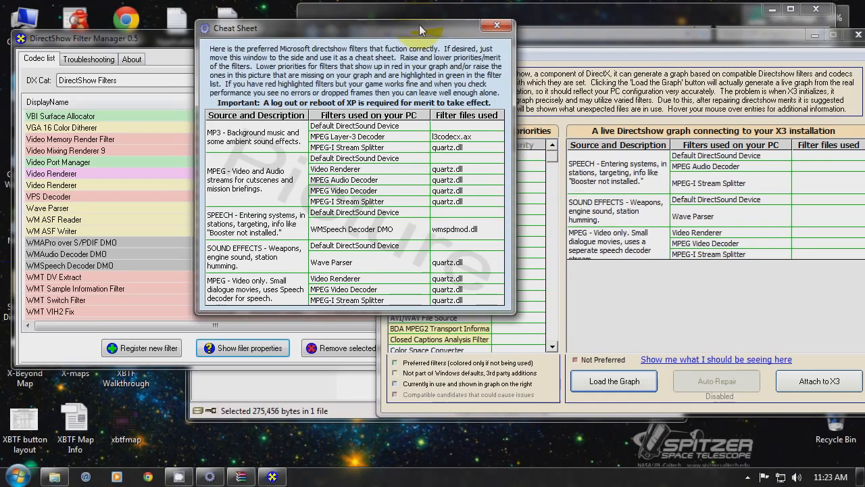
pyautogui.moveTo(419, 24); pyautogui.dragTo(549, 26)
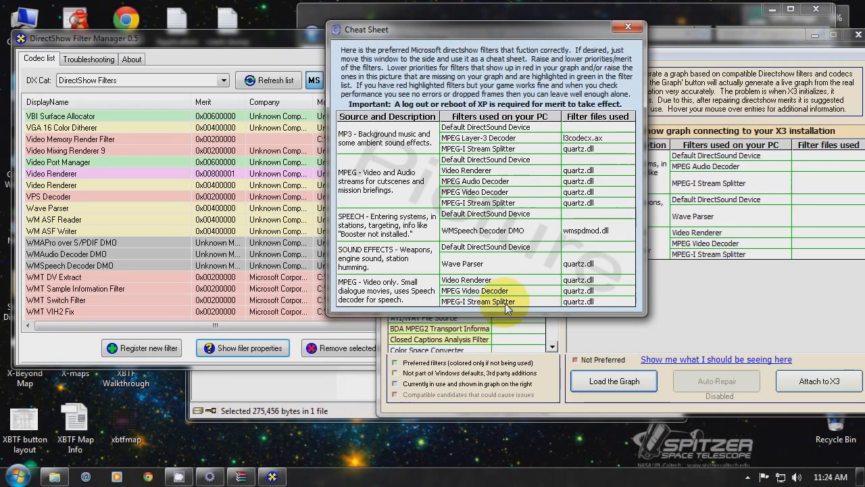
pyautogui.moveTo(549, 31); pyautogui.dragTo(549, 12)
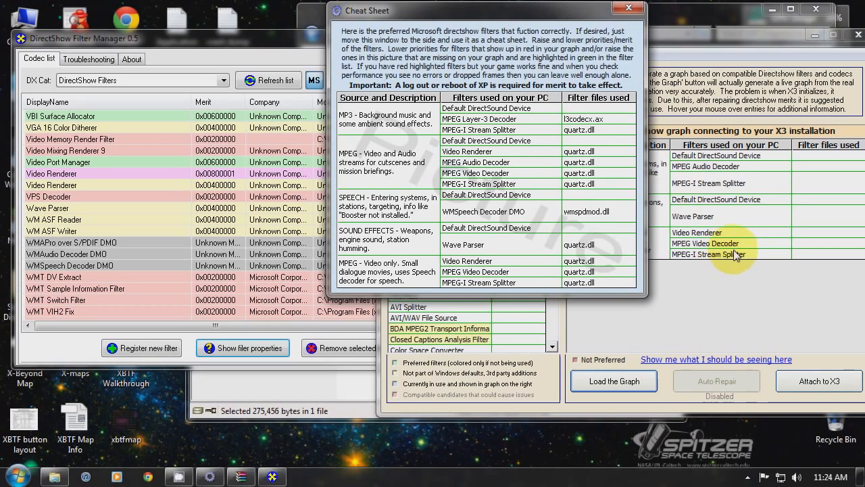
pyautogui.moveTo(529, 13); pyautogui.dragTo(657, 35)
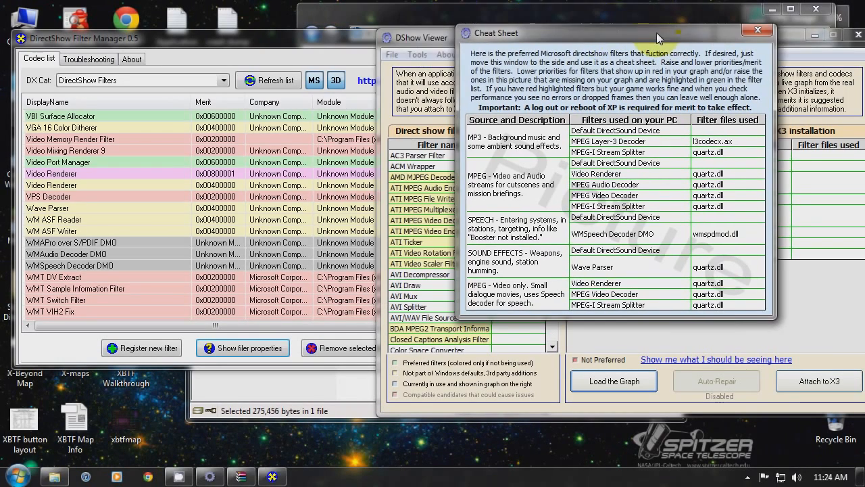
# Open the MPEG-I Stream Splitter filter's properties, preview a merit of 66B20000, and close them without applying the value.
pyautogui.click(135, 52)
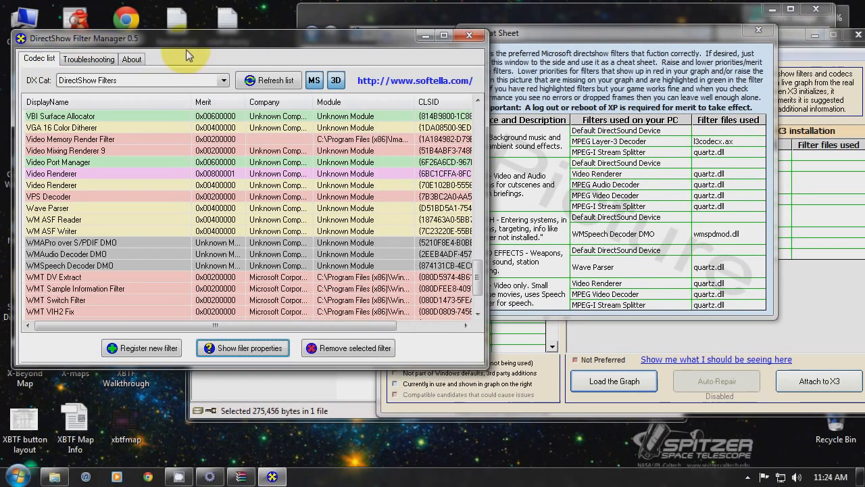
pyautogui.click(71, 242)
pyautogui.scroll(-2, 70, 245)
pyautogui.scroll(4, 71, 249)
pyautogui.scroll(7, 71, 250)
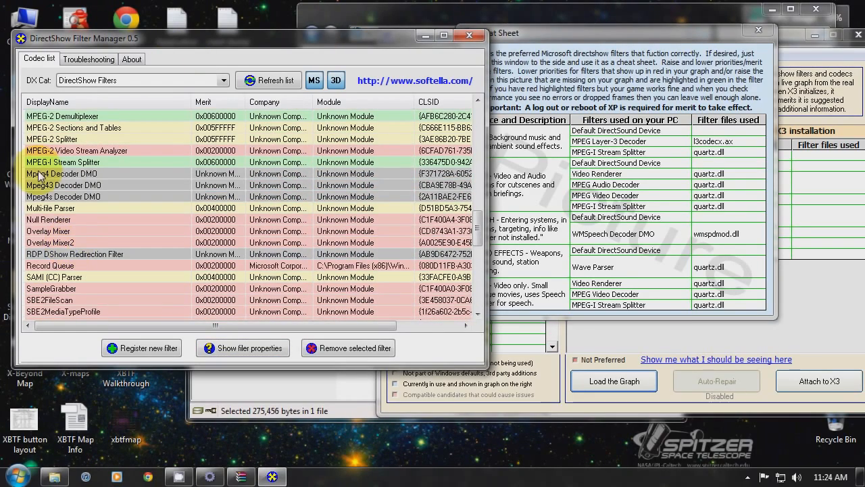
pyautogui.click(37, 164)
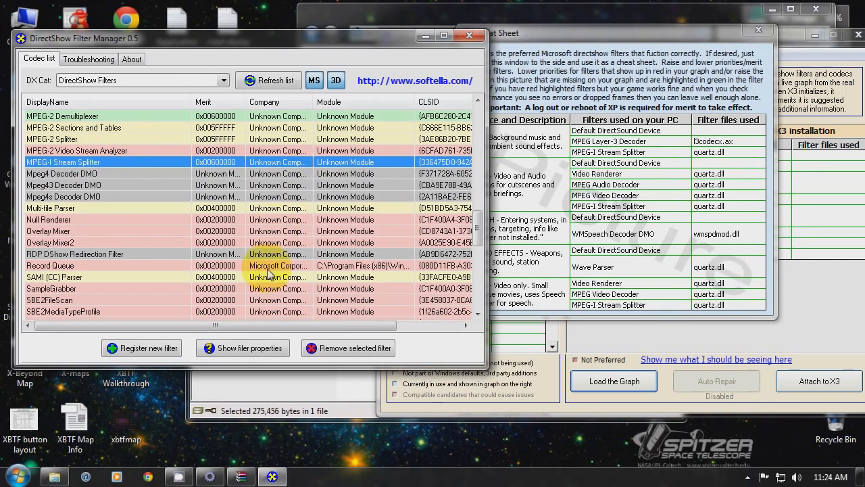
pyautogui.click(261, 356)
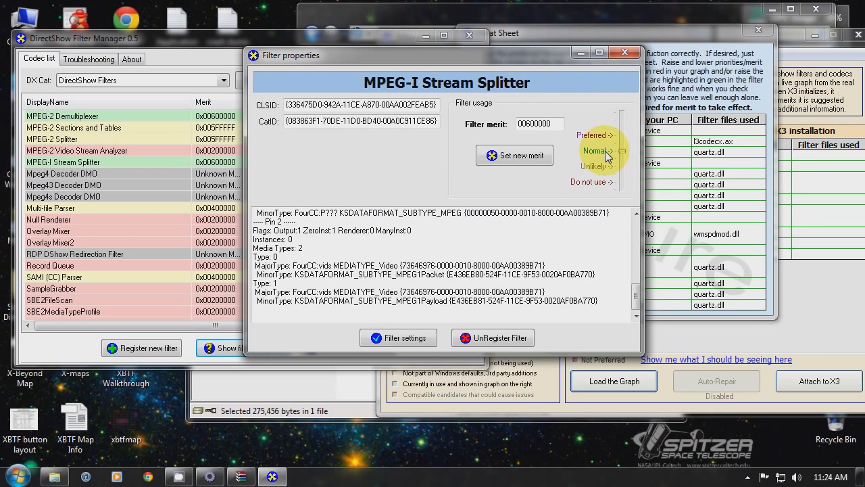
pyautogui.moveTo(623, 134); pyautogui.dragTo(623, 126)
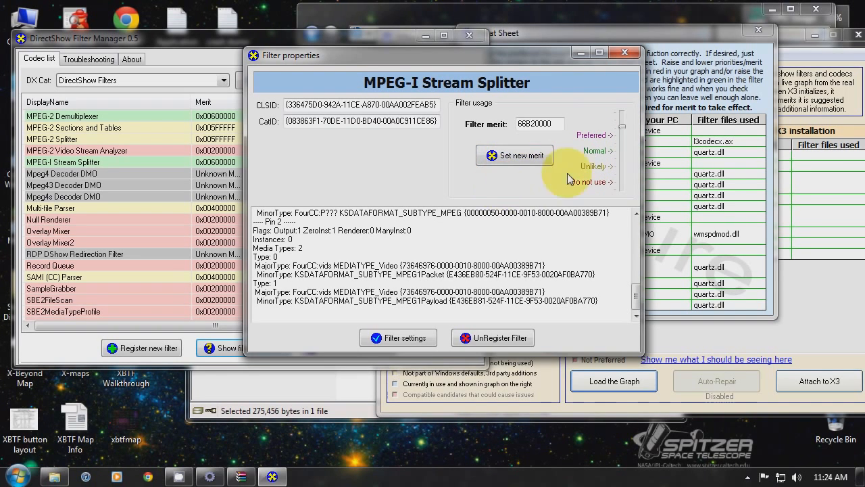
pyautogui.click(623, 53)
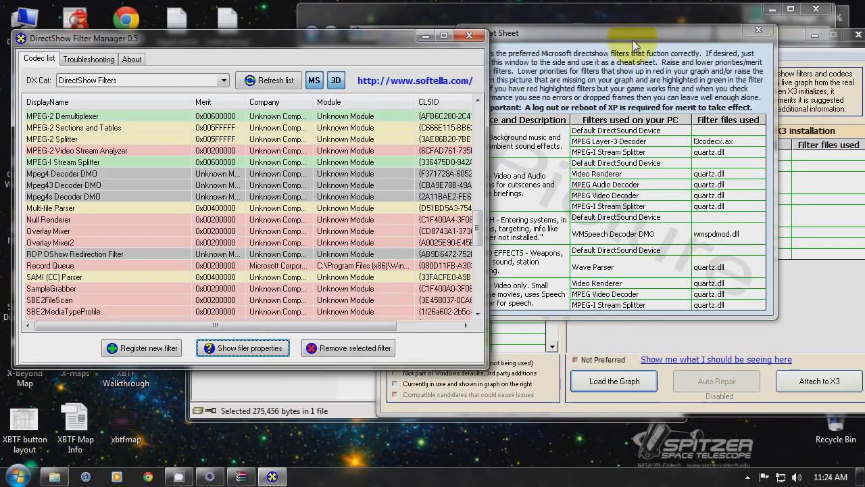
# Close the Cheat Sheet, DirectShow Filter Manager, DShow Viewer, the DSFMgr.zip archive and the HP SimpleSave (I:) folder window.
pyautogui.click(636, 44)
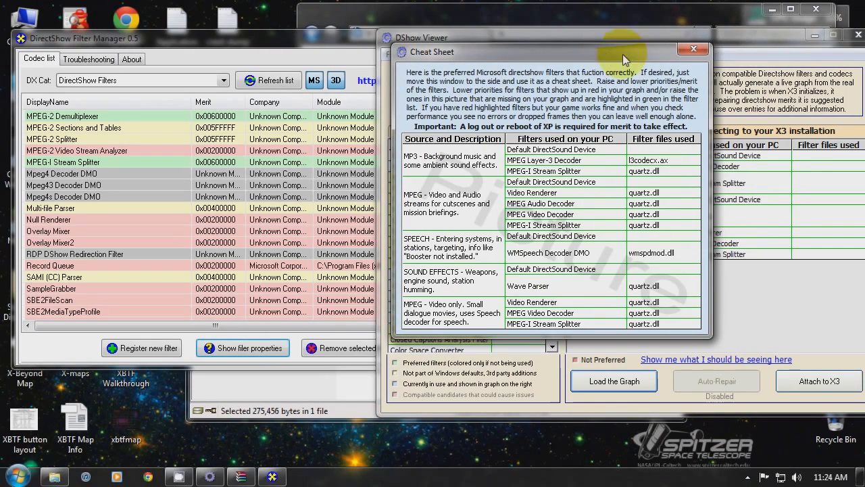
pyautogui.click(694, 50)
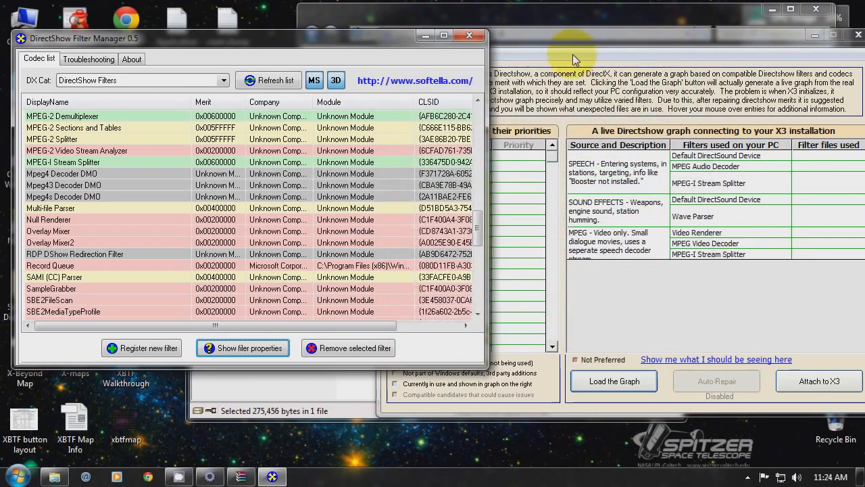
pyautogui.click(471, 39)
pyautogui.moveTo(655, 41); pyautogui.dragTo(507, 37)
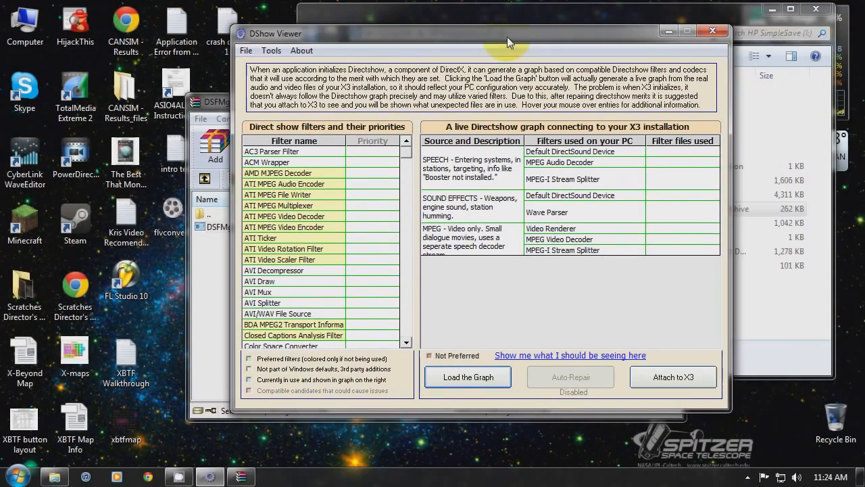
pyautogui.click(710, 34)
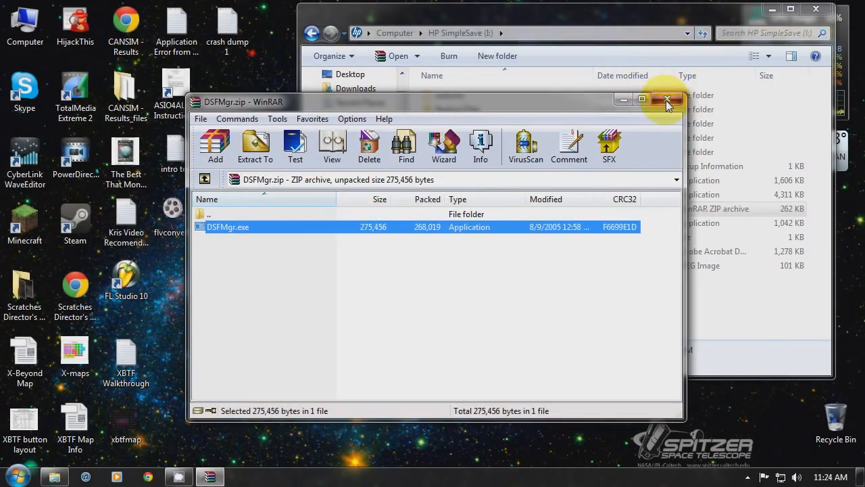
pyautogui.click(668, 98)
pyautogui.click(822, 9)
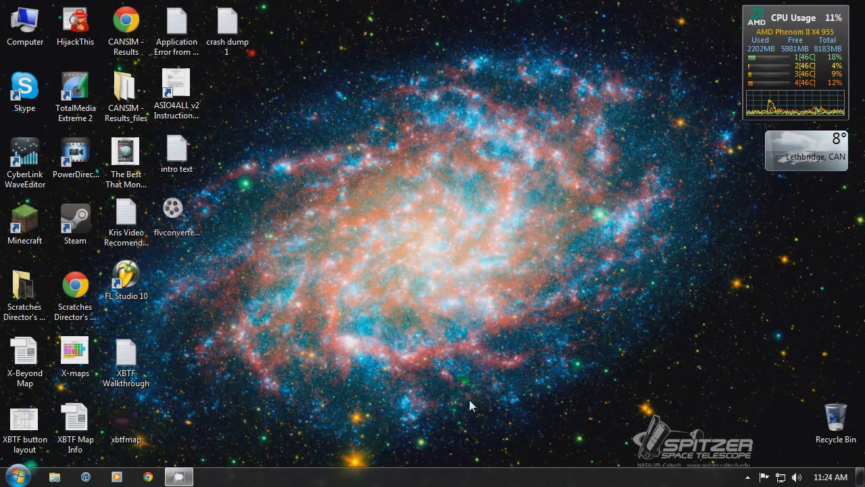
pyautogui.click(377, 320)
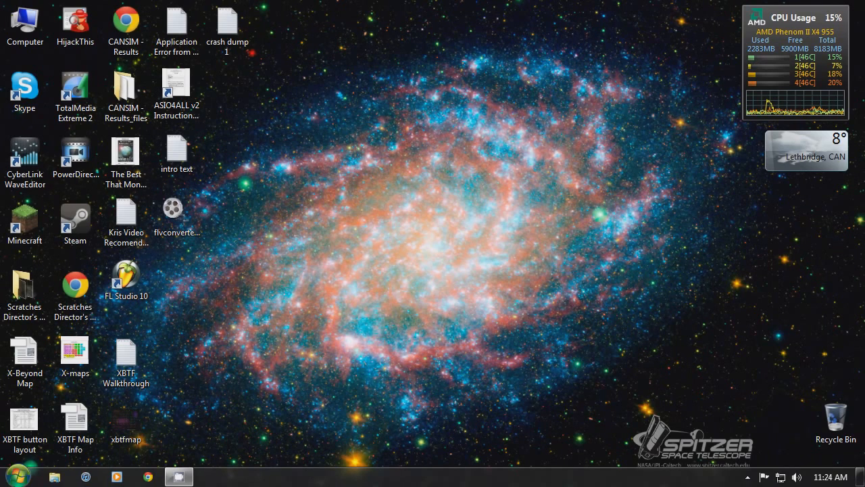
# Launch DShow Viewer again from its program folder.
pyautogui.click(18, 479)
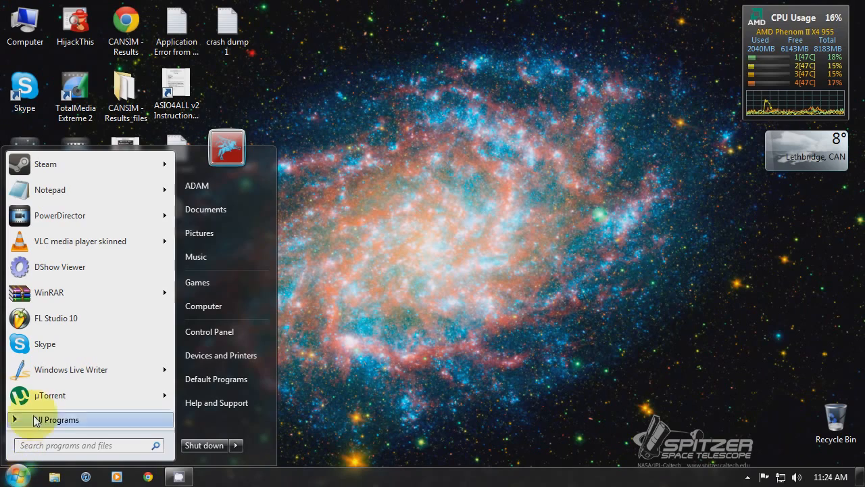
pyautogui.click(67, 420)
pyautogui.scroll(-3, 77, 325)
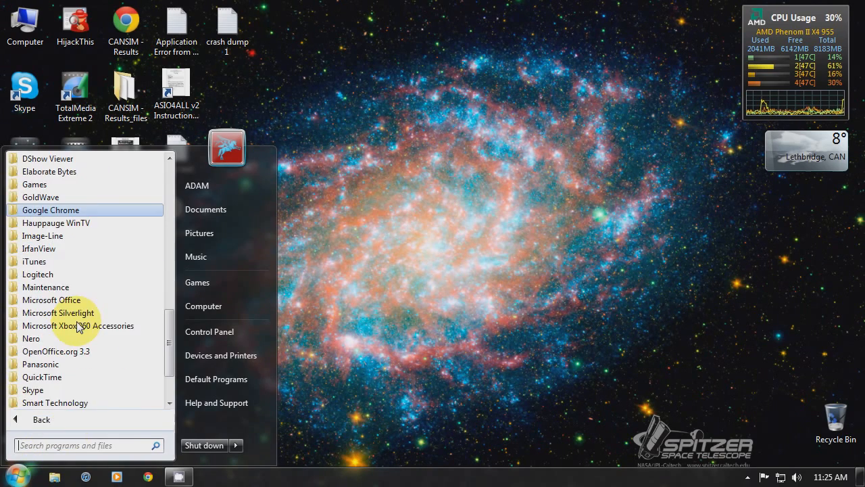
pyautogui.scroll(-2, 76, 328)
pyautogui.scroll(4, 72, 348)
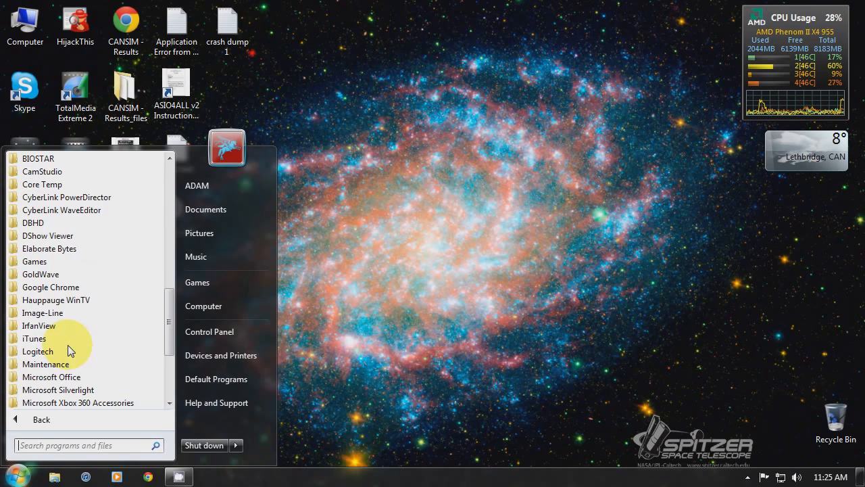
pyautogui.click(52, 236)
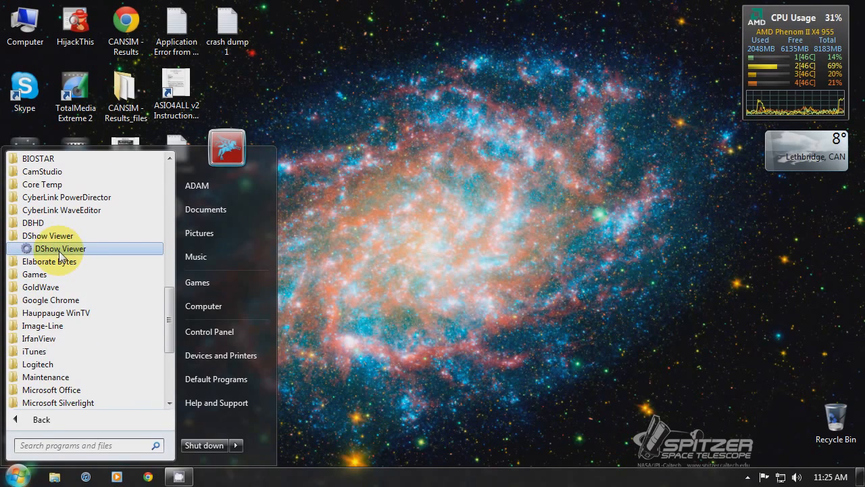
pyautogui.click(60, 250)
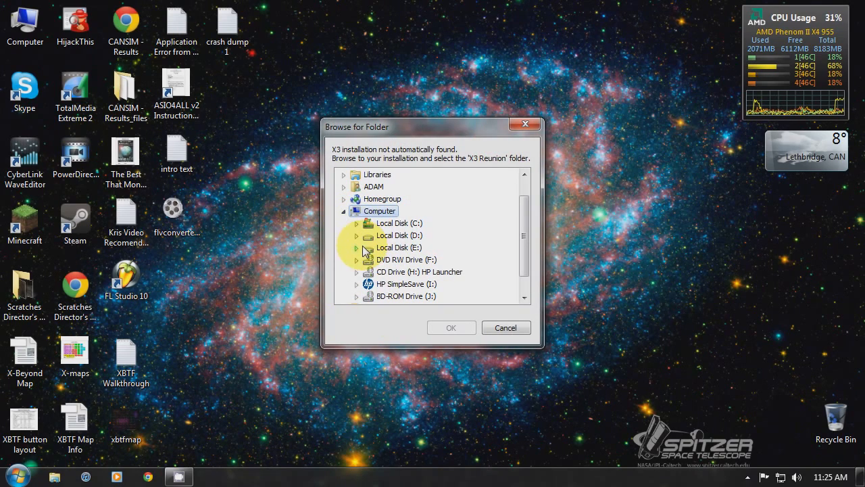
# In the installation folder browser, expand Local Disk (C:), Program Files (x86), Steam, steamapps and its common folder.
pyautogui.click(357, 224)
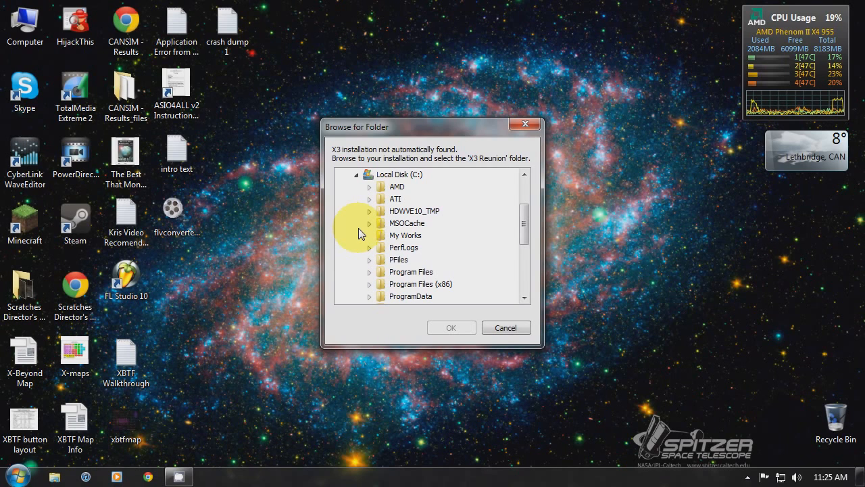
pyautogui.scroll(1, 359, 234)
pyautogui.scroll(-1, 359, 234)
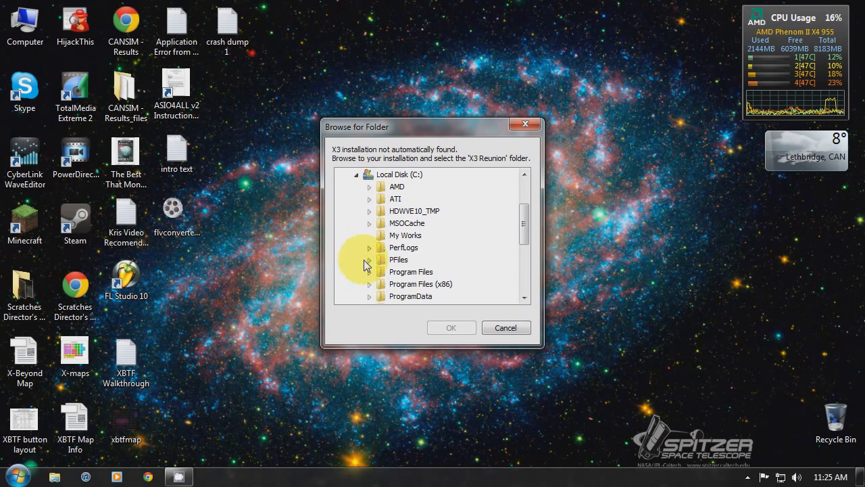
pyautogui.click(369, 284)
pyautogui.scroll(-1, 374, 243)
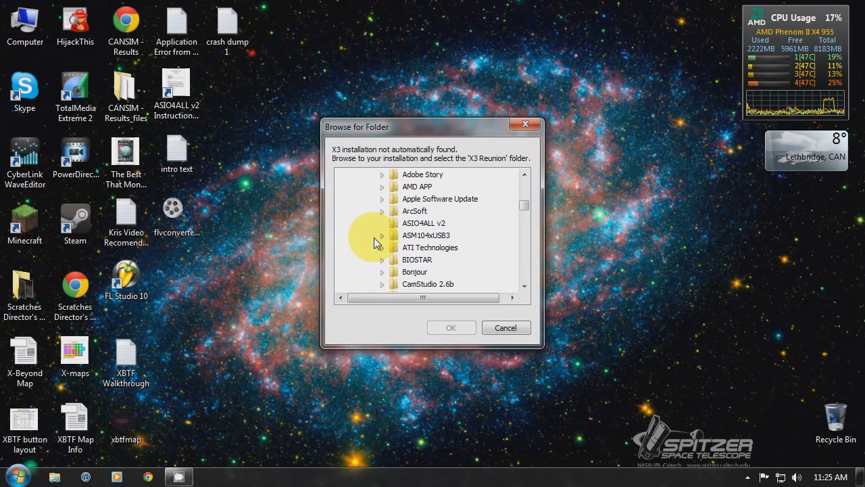
pyautogui.scroll(-12, 374, 243)
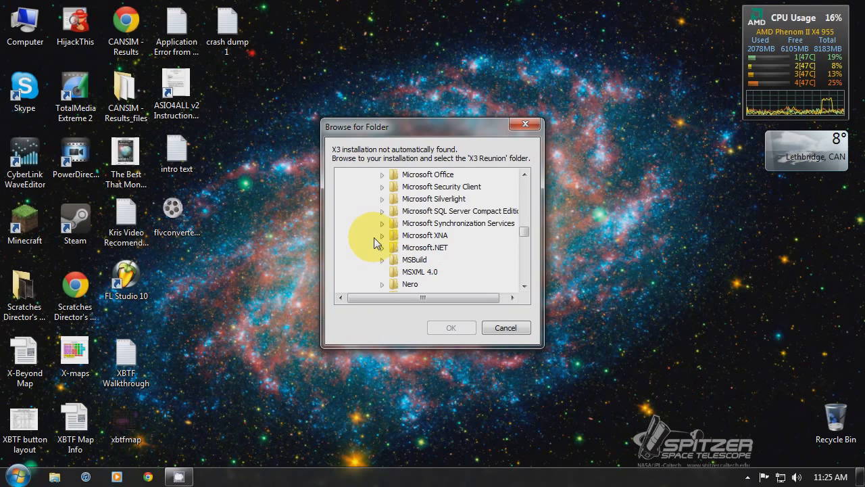
pyautogui.scroll(-3, 376, 244)
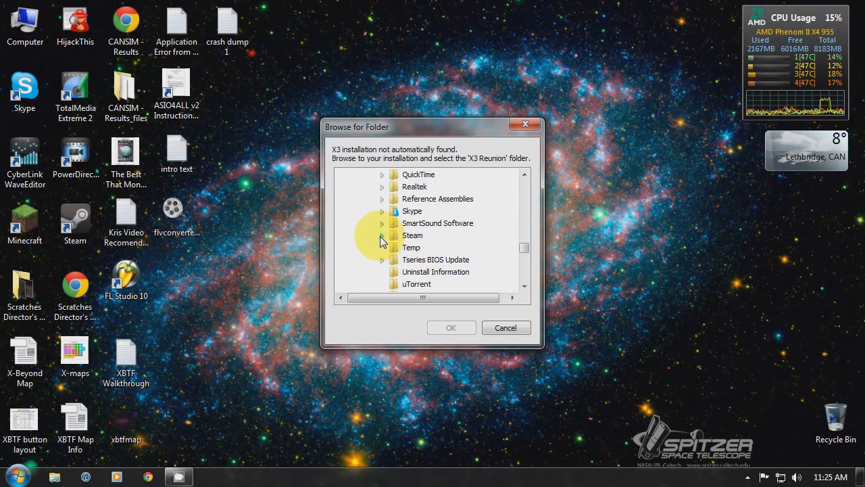
pyautogui.click(376, 237)
pyautogui.scroll(-3, 375, 240)
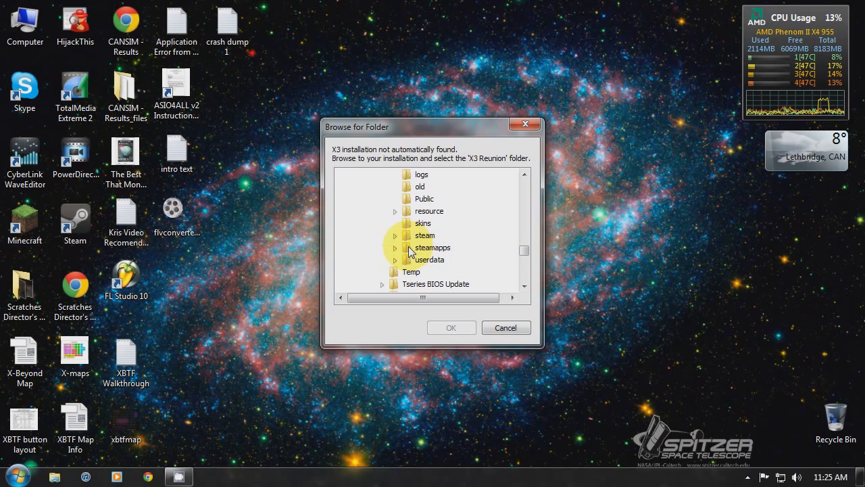
pyautogui.click(395, 248)
pyautogui.scroll(-1, 396, 269)
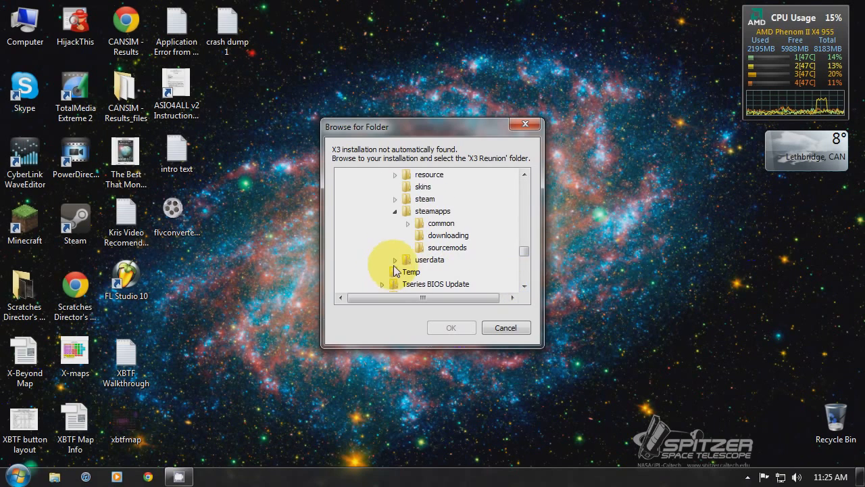
pyautogui.click(408, 223)
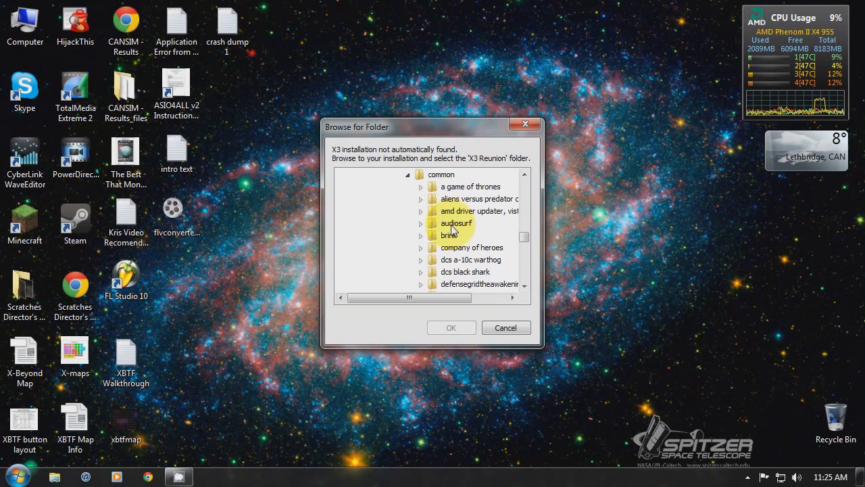
# Choose the "x beyond the frontier" folder as the game installation and confirm it.
pyautogui.scroll(-11, 452, 230)
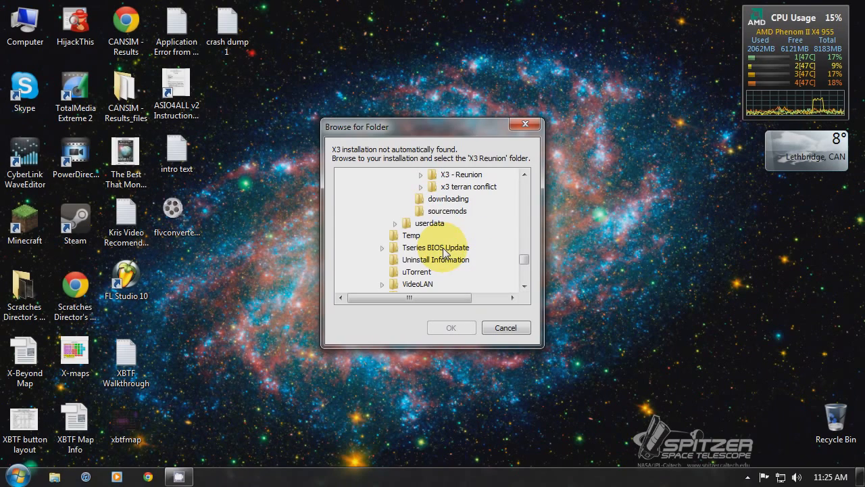
pyautogui.scroll(2, 450, 223)
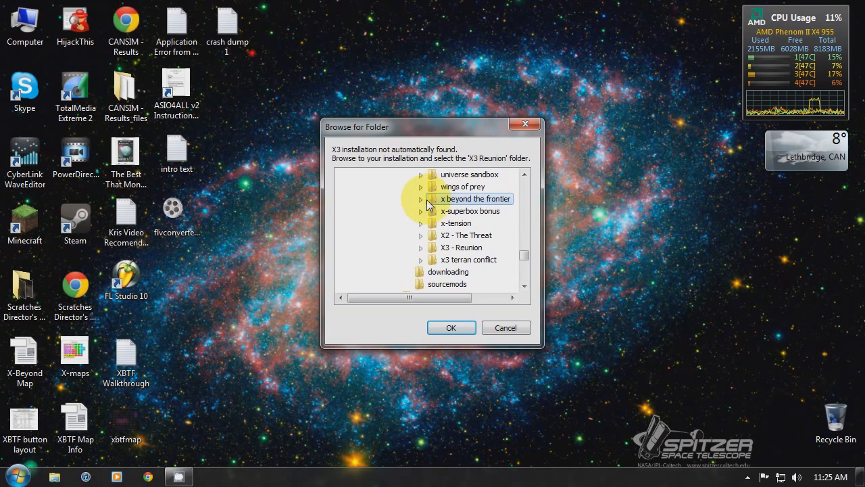
pyautogui.click(420, 200)
pyautogui.click(461, 223)
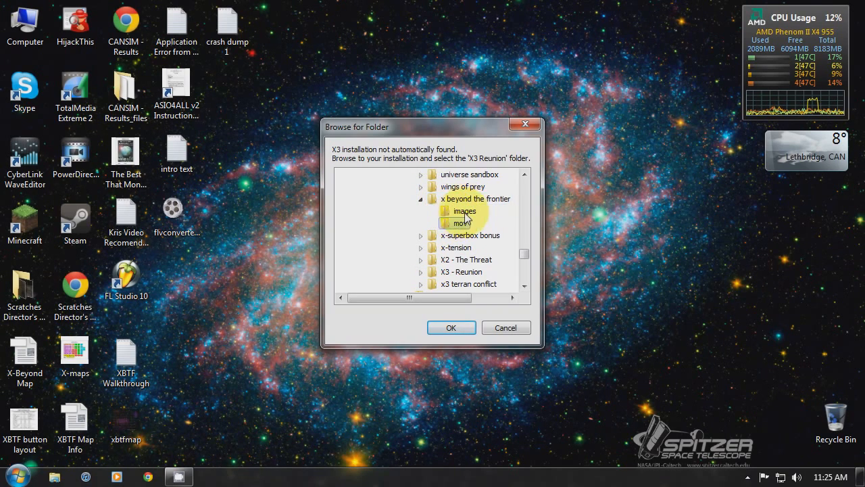
pyautogui.click(420, 199)
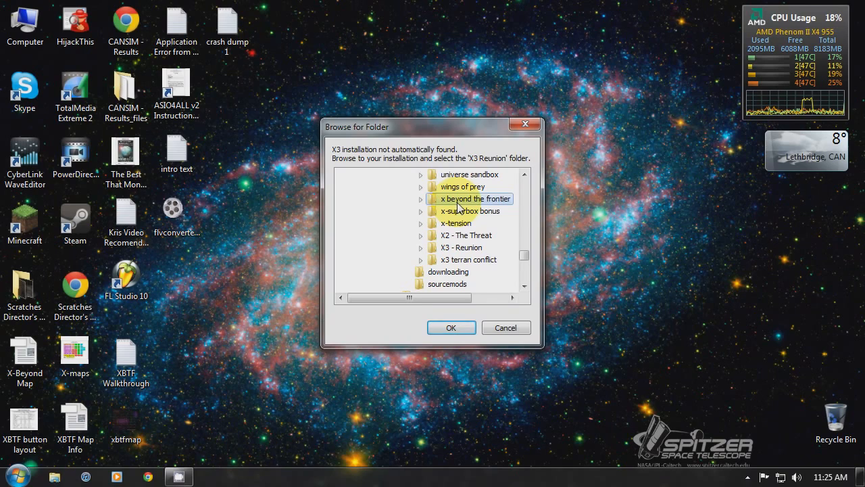
pyautogui.click(446, 327)
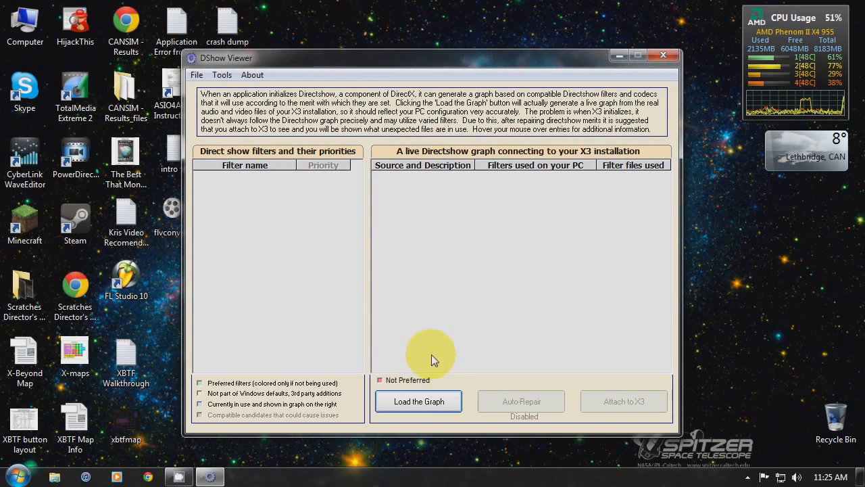
# Load the live DirectShow graph for the chosen installation, dismissing each message during the refresh.
pyautogui.moveTo(269, 64); pyautogui.dragTo(273, 46)
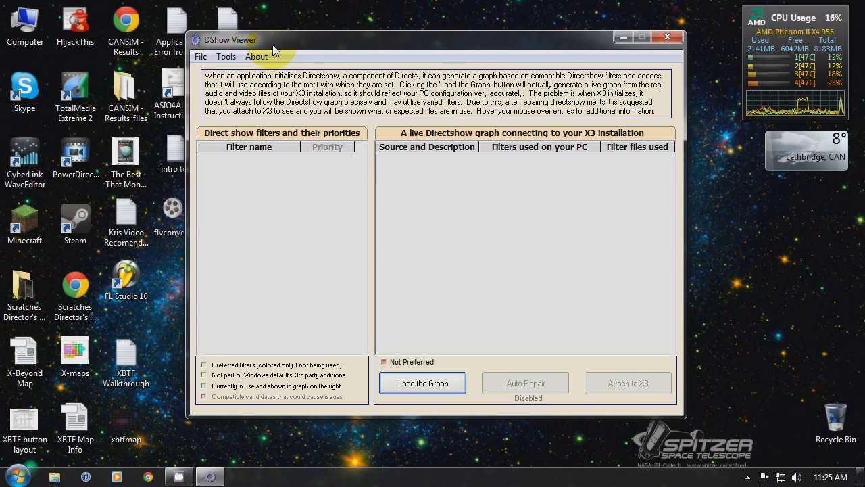
pyautogui.click(426, 386)
pyautogui.click(559, 303)
pyautogui.click(553, 300)
pyautogui.click(500, 268)
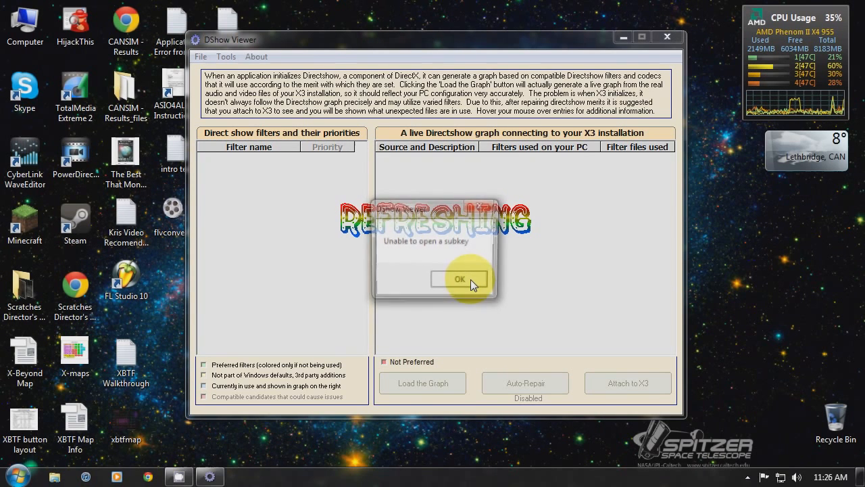
pyautogui.click(461, 280)
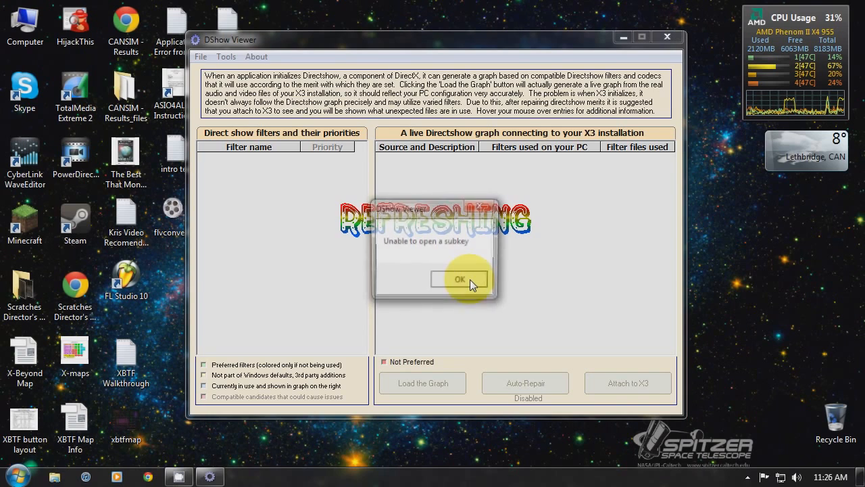
pyautogui.click(469, 279)
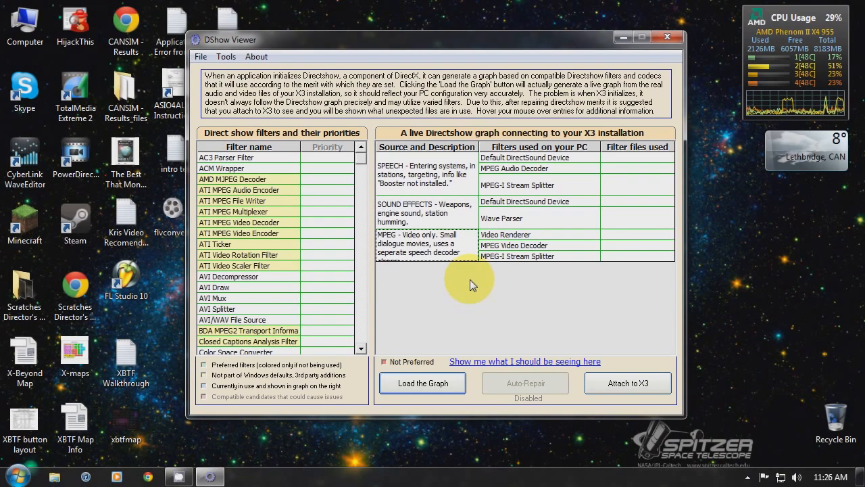
# Reposition the DShow Viewer window to uncover the Computer shortcut on the desktop.
pyautogui.moveTo(344, 42); pyautogui.dragTo(360, 29)
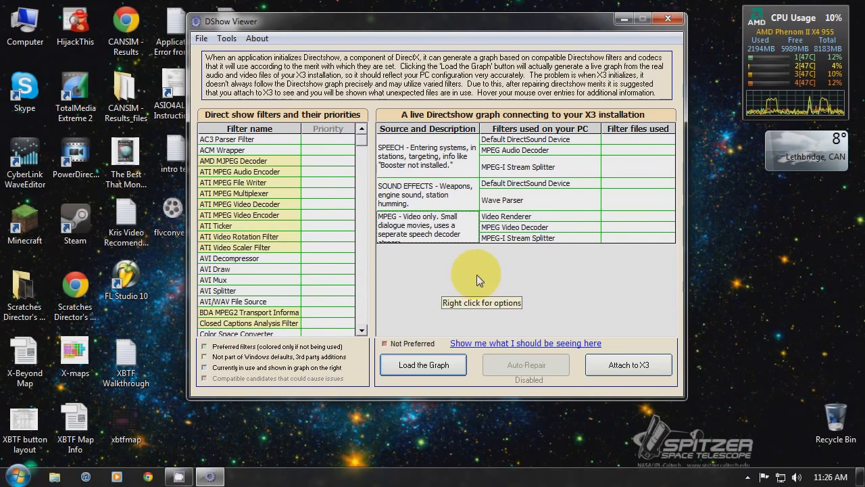
pyautogui.moveTo(406, 31); pyautogui.dragTo(415, 19)
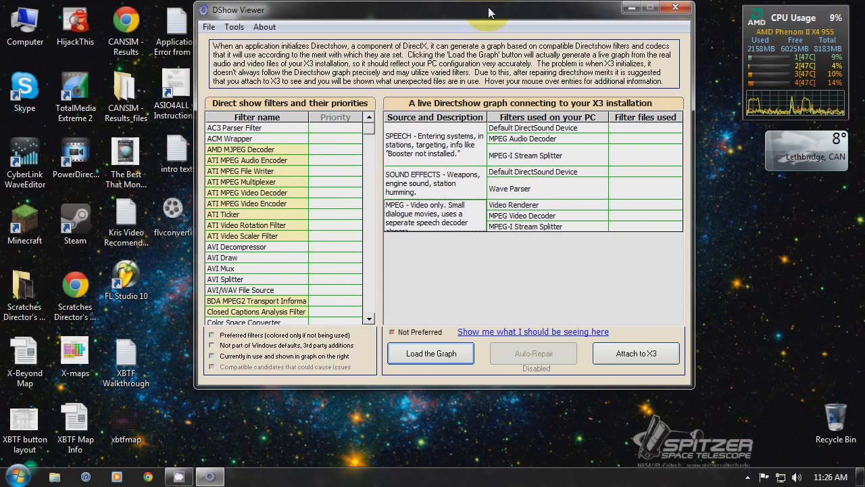
pyautogui.moveTo(491, 13); pyautogui.dragTo(603, 22)
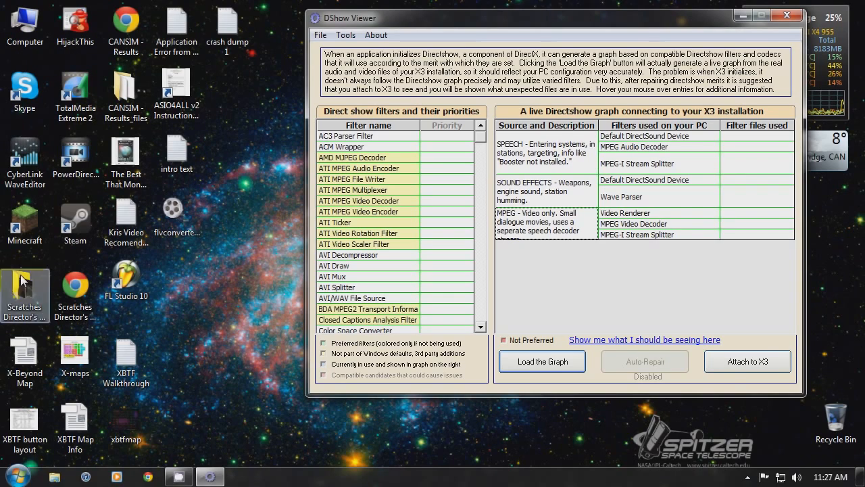
# Open the DSFMgr archive on the HP SimpleSave (I:) drive and launch DSFMgr.exe from it.
pyautogui.doubleClick(9, 32)
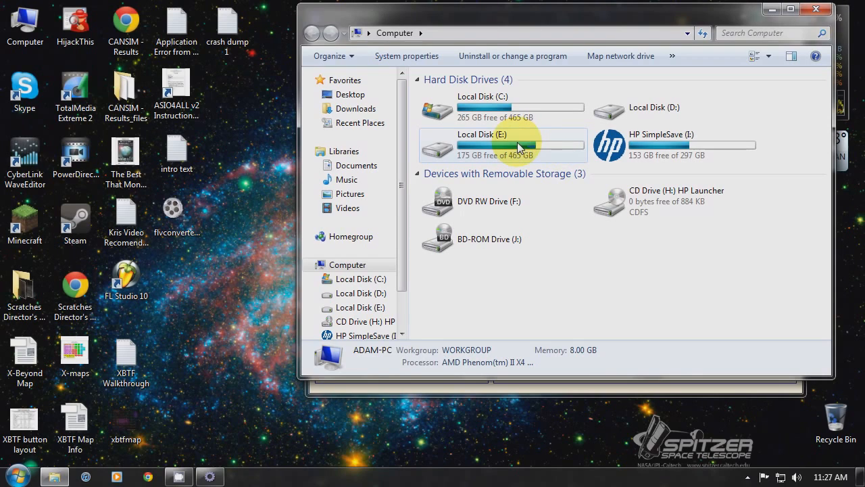
pyautogui.moveTo(518, 147)
pyautogui.doubleClick(615, 143)
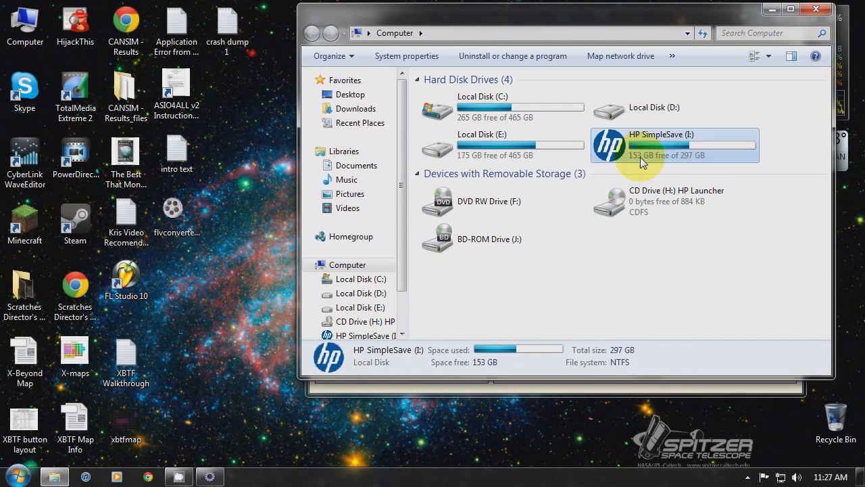
pyautogui.doubleClick(456, 209)
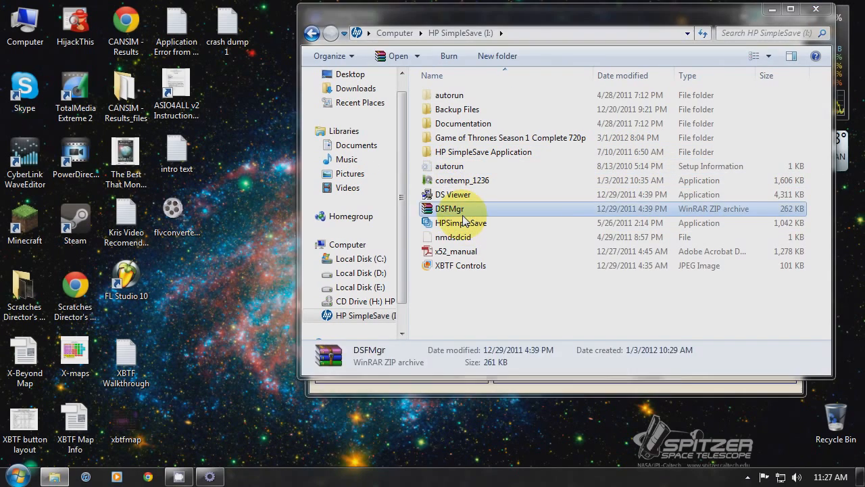
pyautogui.doubleClick(255, 233)
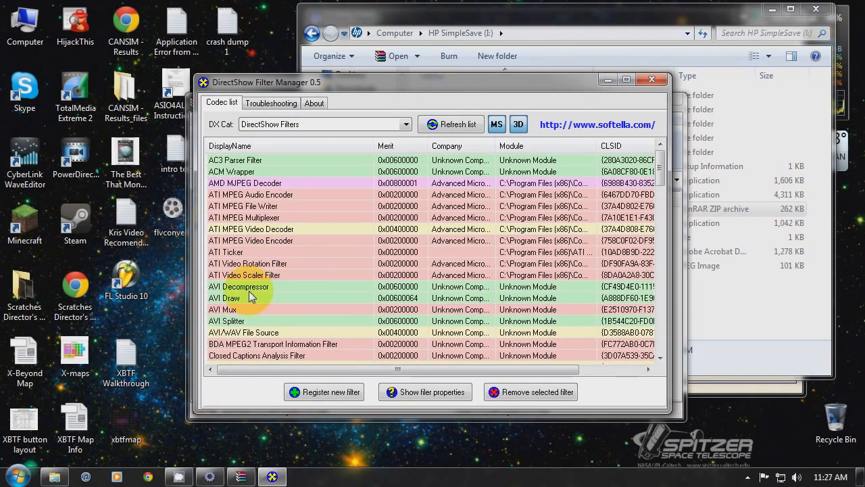
# Open the MPEG Video Decoder filter's properties, preview a merit of DDEE0000, and close them without applying the value.
pyautogui.click(251, 297)
pyautogui.scroll(-10, 252, 298)
pyautogui.scroll(-3, 250, 297)
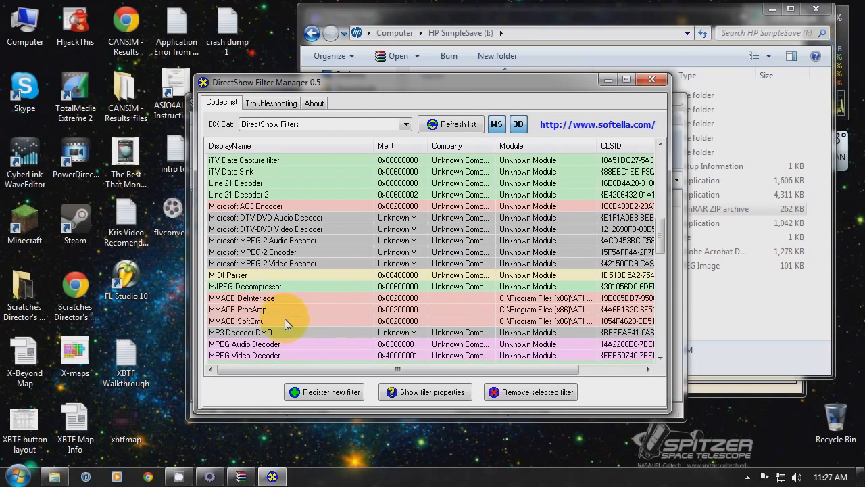
pyautogui.click(241, 277)
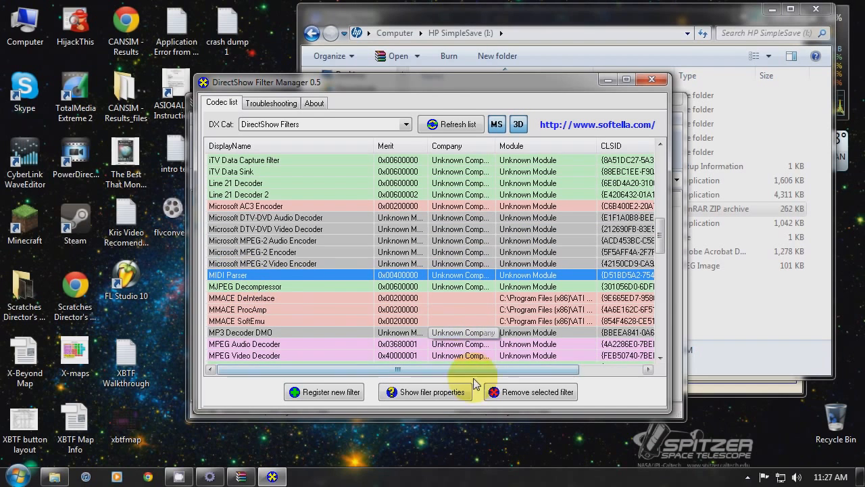
pyautogui.click(265, 297)
pyautogui.scroll(-4, 265, 292)
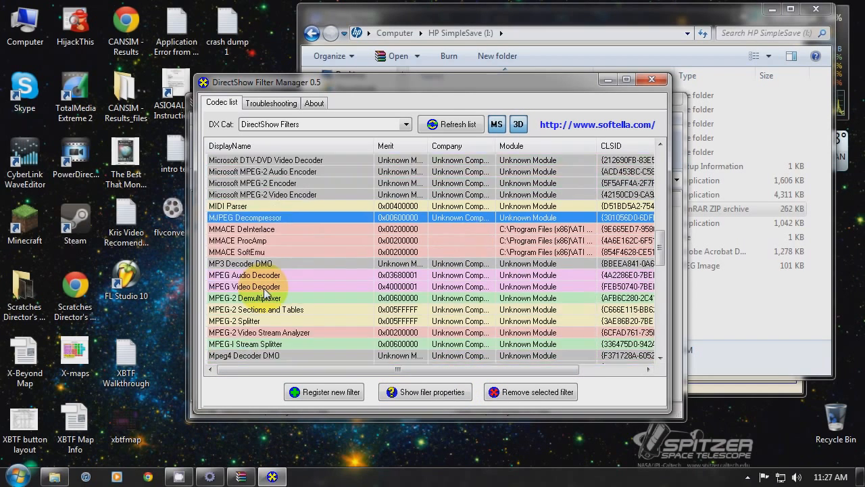
pyautogui.click(262, 217)
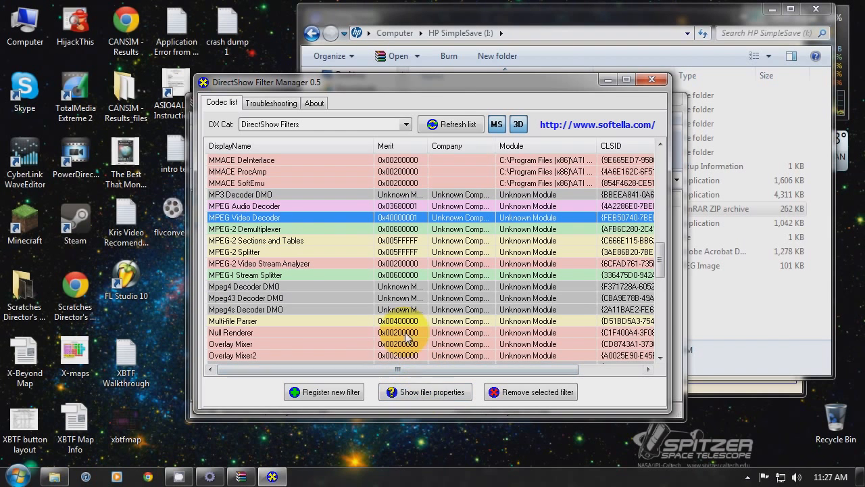
pyautogui.click(416, 396)
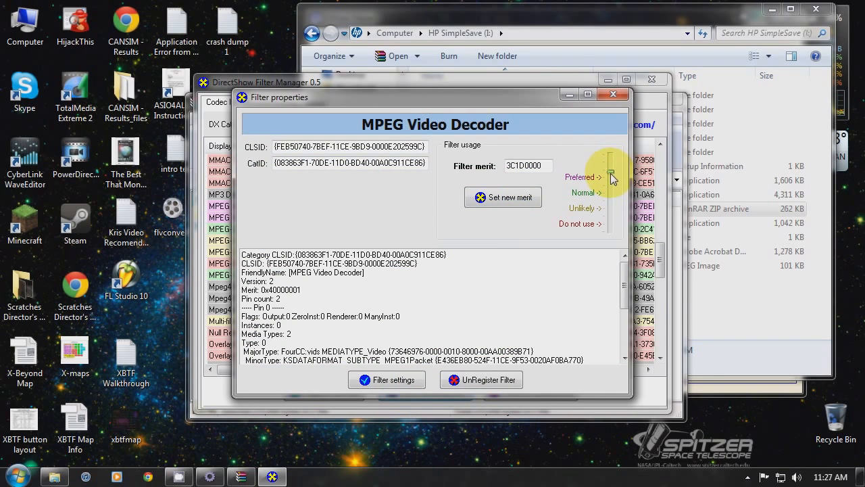
pyautogui.moveTo(612, 177); pyautogui.dragTo(611, 154)
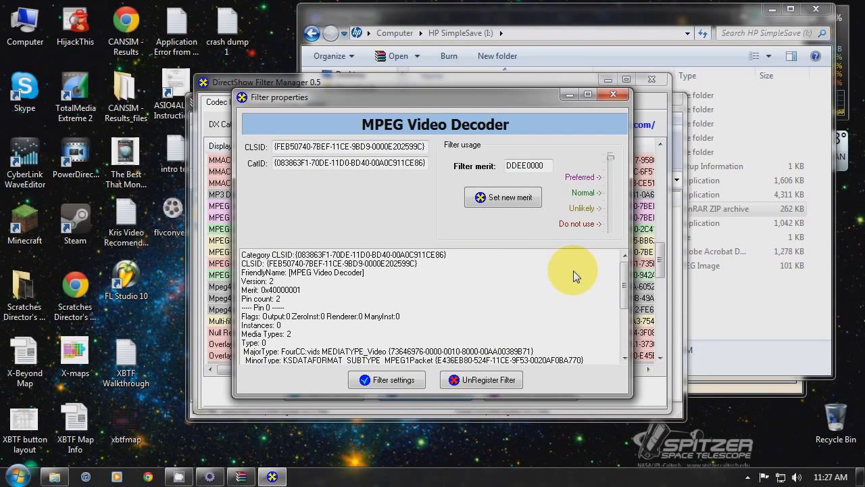
pyautogui.click(612, 94)
# Close DirectShow Filter Manager, the DSFMgr.zip archive and the HP SimpleSave (I:) folder window.
pyautogui.click(652, 79)
pyautogui.click(668, 100)
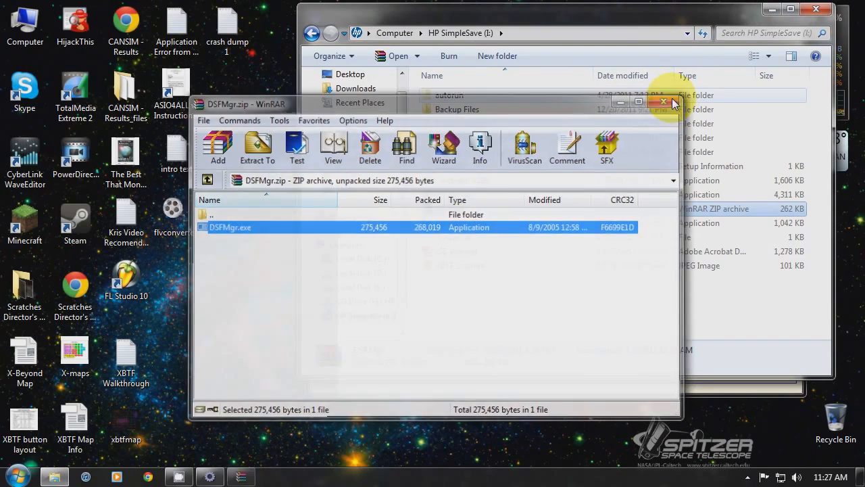
pyautogui.click(818, 9)
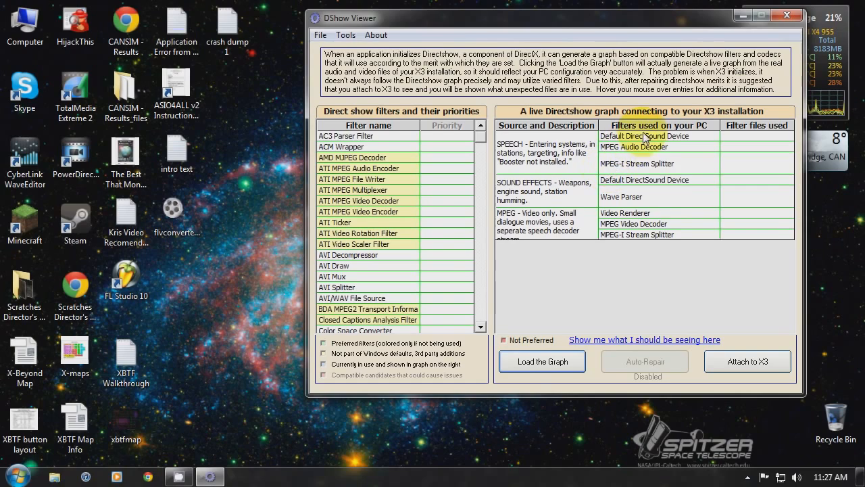
# Compare the Cheat Sheet's preferred filters with the live DirectShow graph side by side, and close both windows.
pyautogui.click(628, 340)
pyautogui.moveTo(534, 41); pyautogui.dragTo(312, 13)
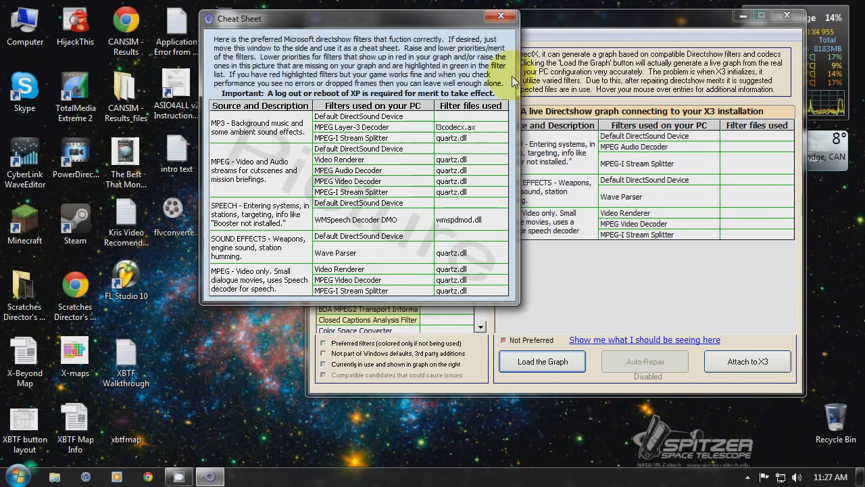
pyautogui.click(501, 15)
pyautogui.click(788, 19)
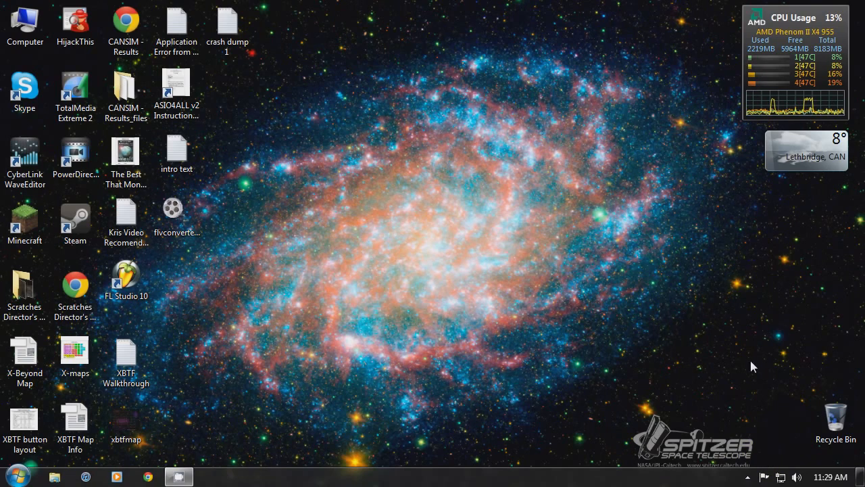
# Show the hidden notification-area icons.
pyautogui.click(747, 477)
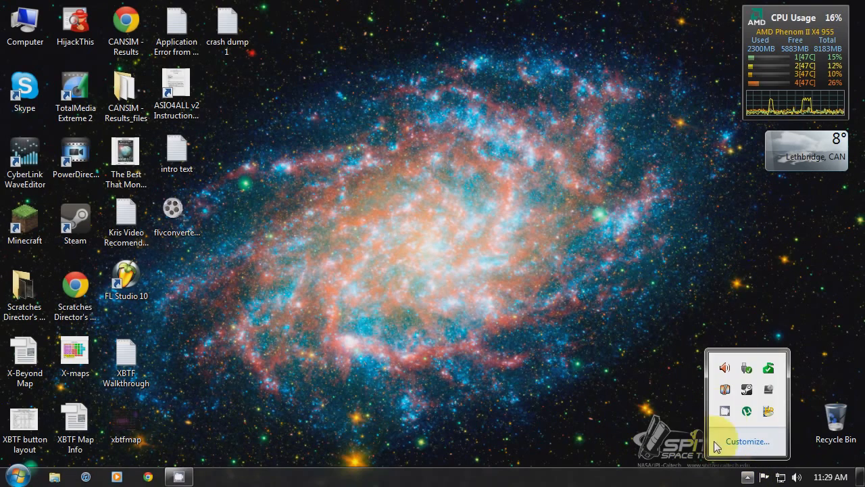